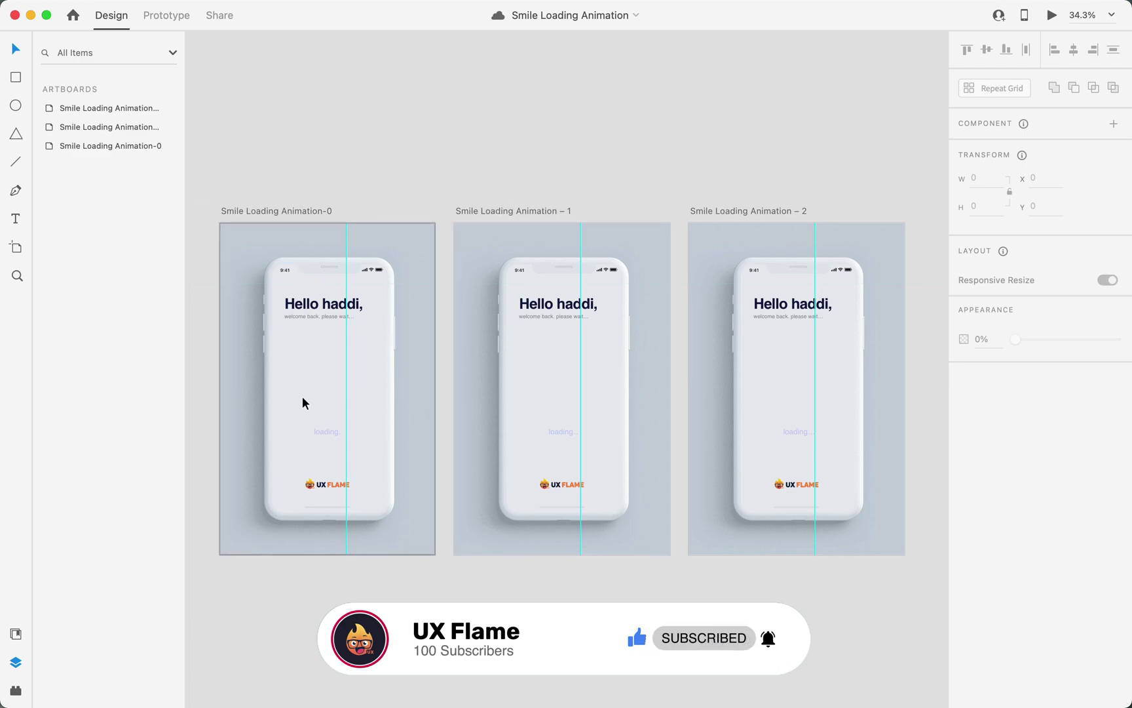
Draw a tiny borderless circle with a blue fill on Smile Loading Animation-0.
left_click(266, 216)
key("super+3")
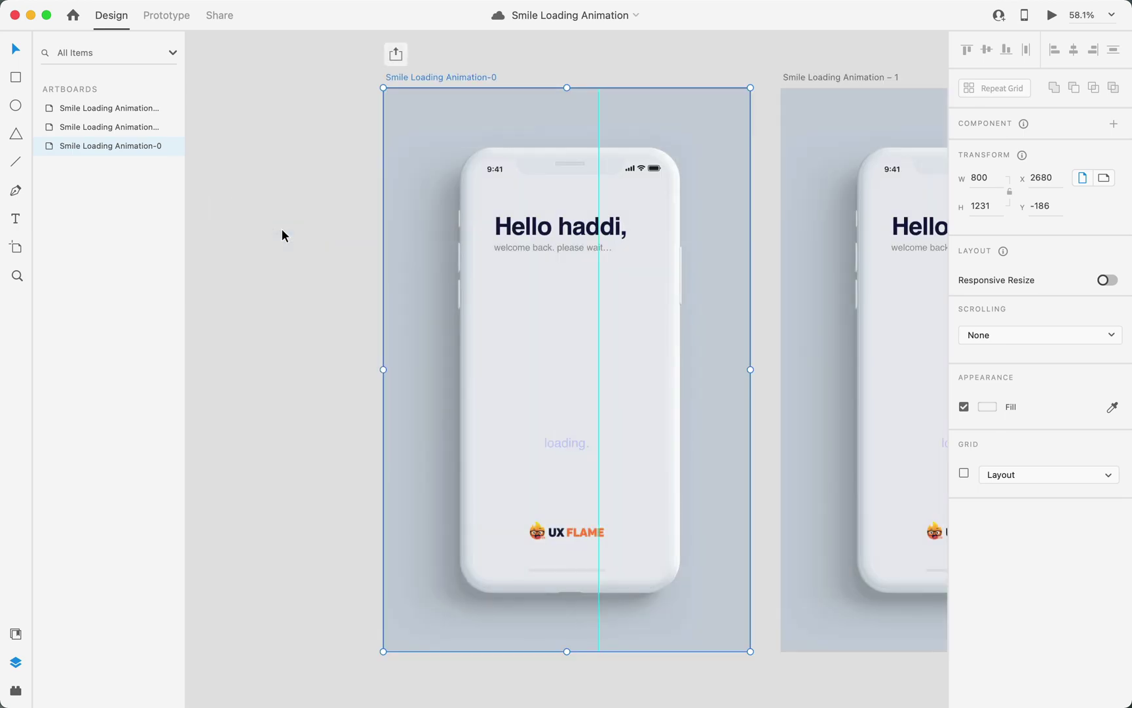
scroll(575, 341, "up", 5)
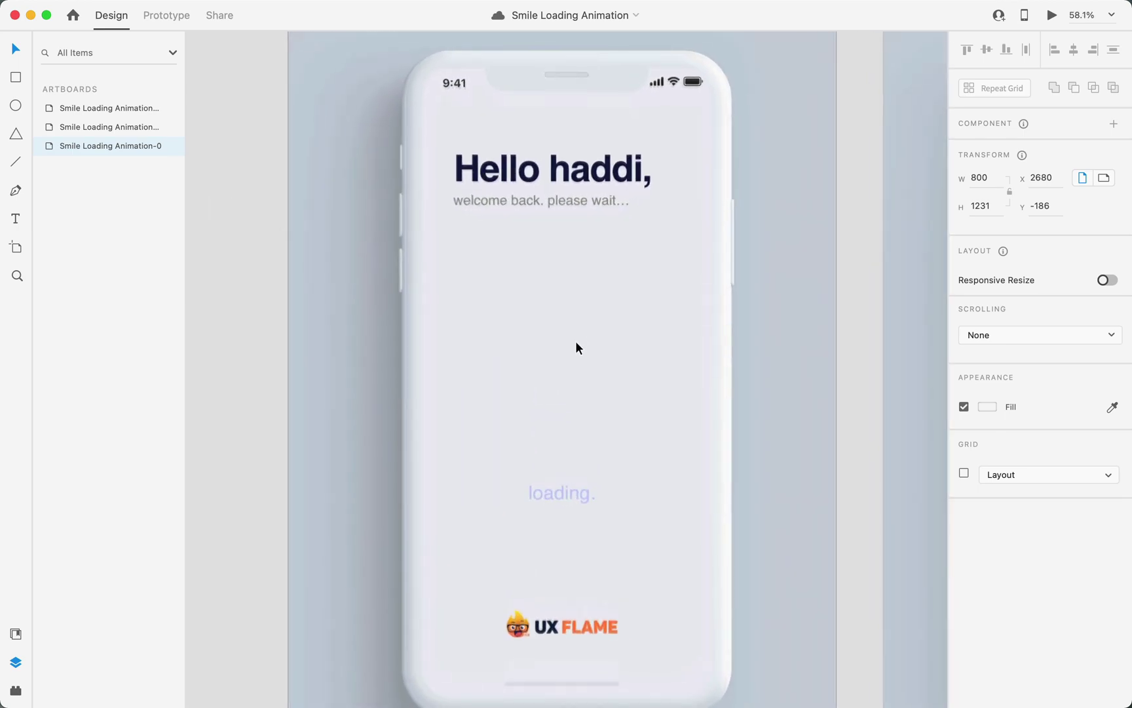
left_click(17, 108)
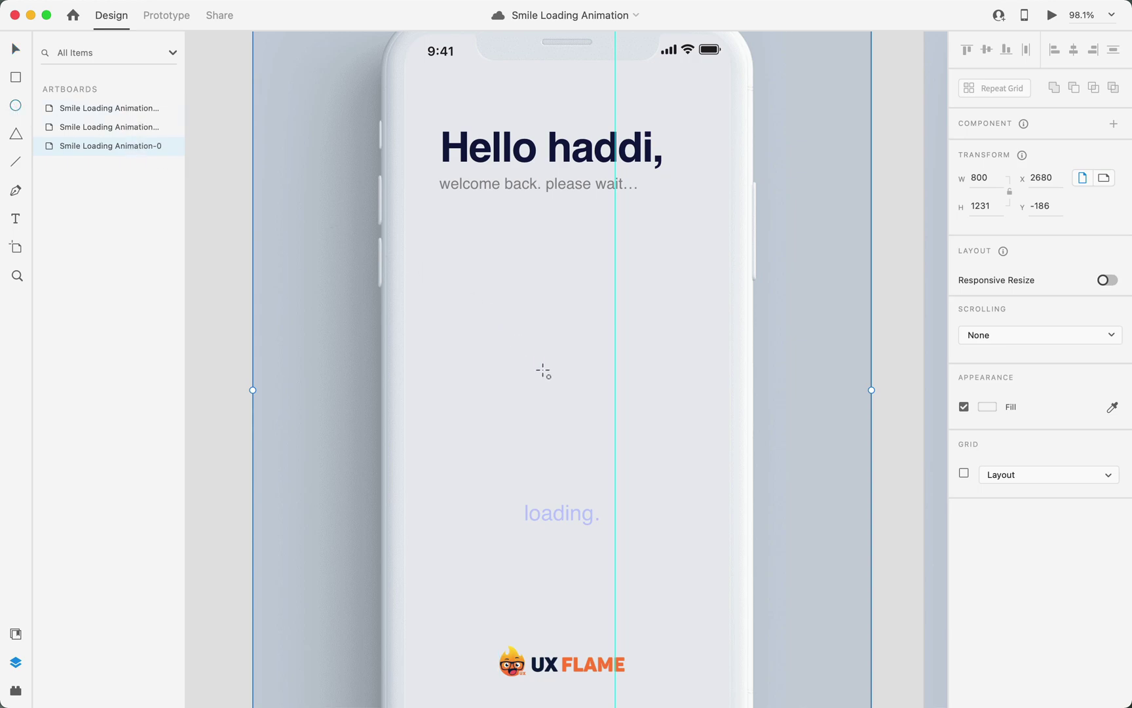
scroll(543, 372, "up", 5)
left_click_drag(486, 359, 494, 367)
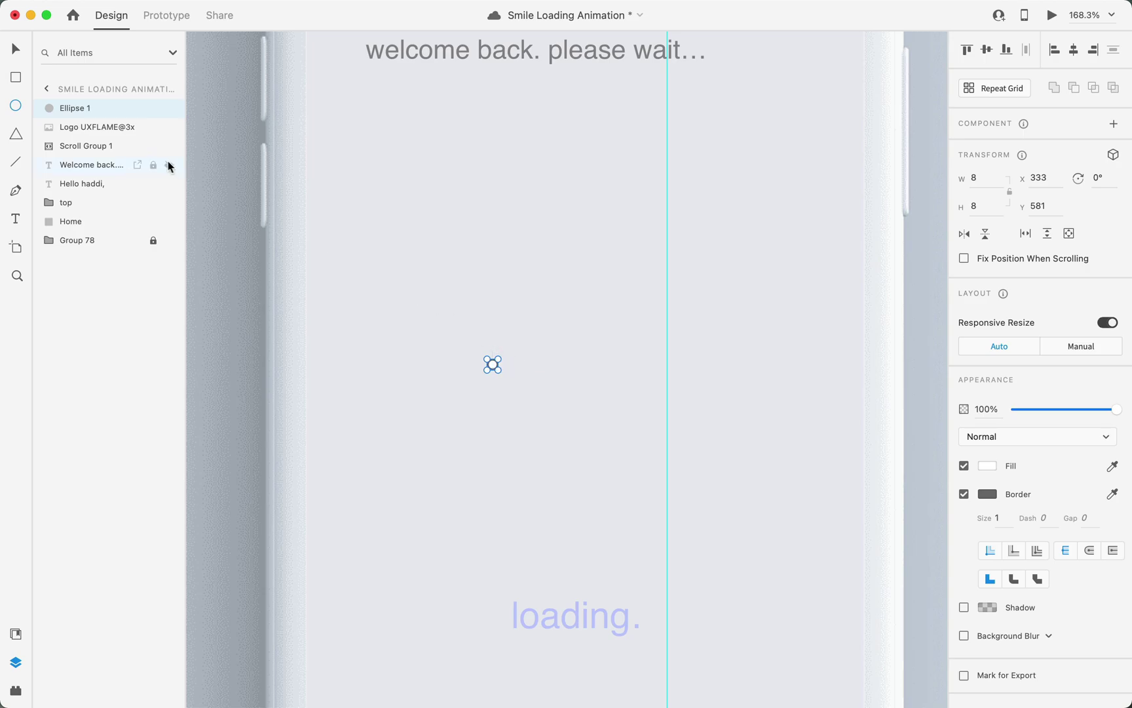
left_click(964, 495)
left_click(993, 469)
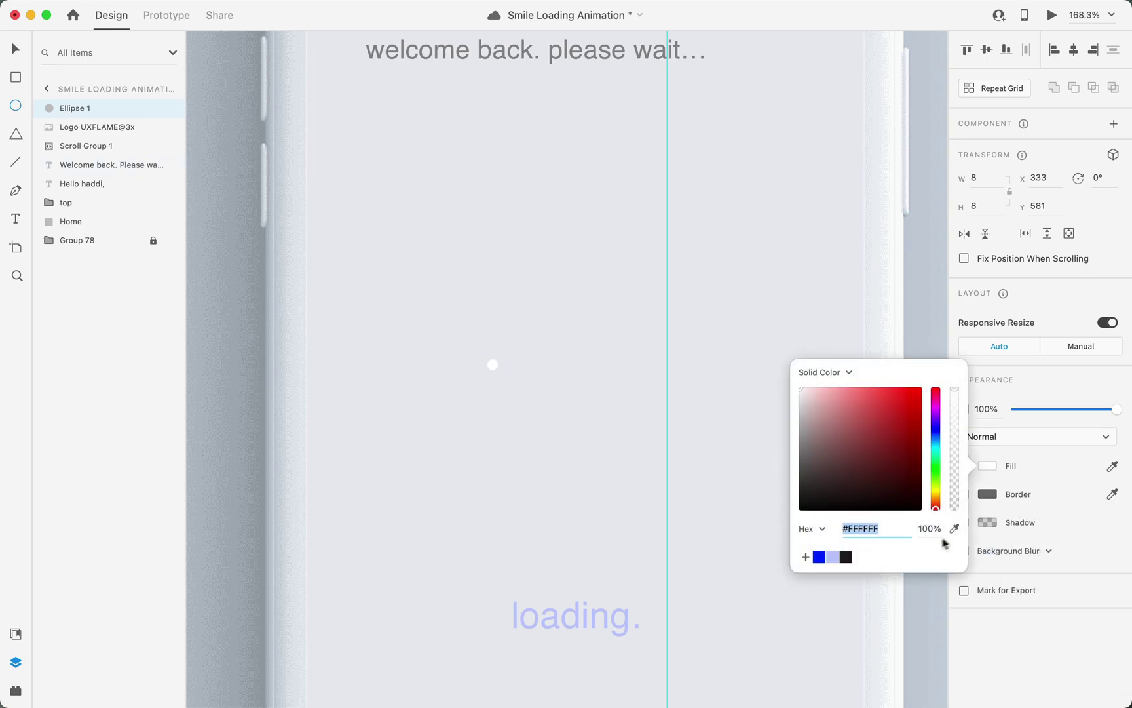
left_click(818, 557)
type("v")
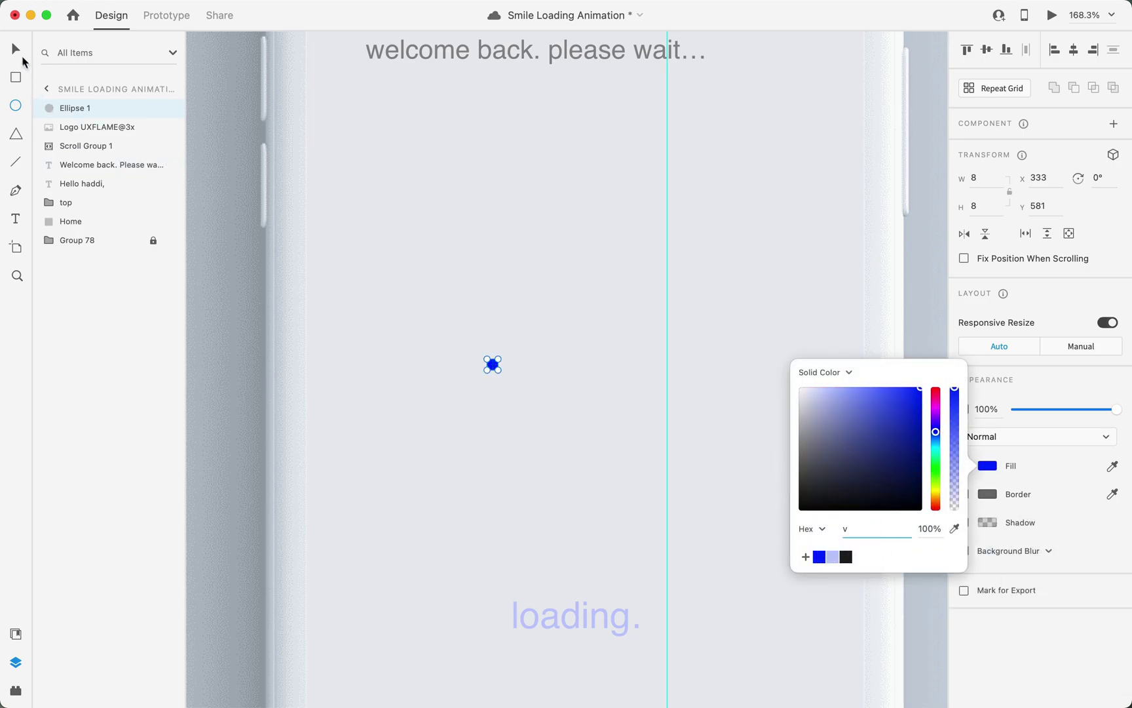
left_click(19, 53)
Alt-drag the dot to duplicate it to the right, then draw a larger circle over both dots.
scroll(499, 357, "up", 4)
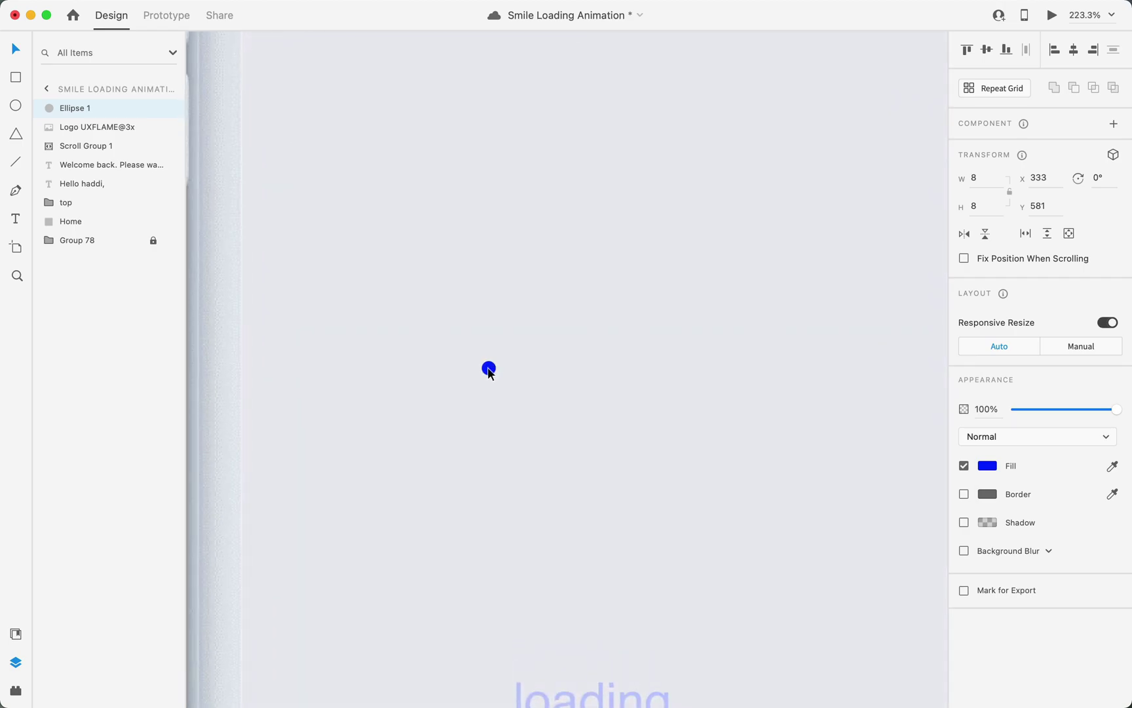
left_click_drag(489, 370, 533, 372)
left_click(19, 105)
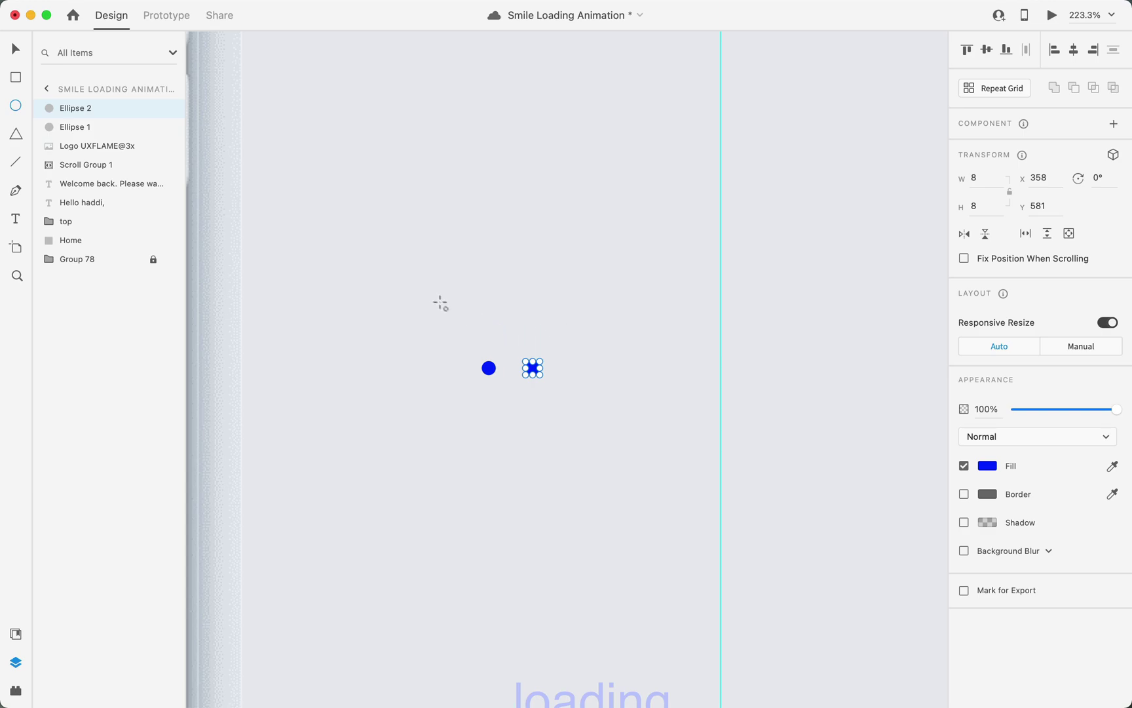
left_click_drag(435, 302, 622, 443)
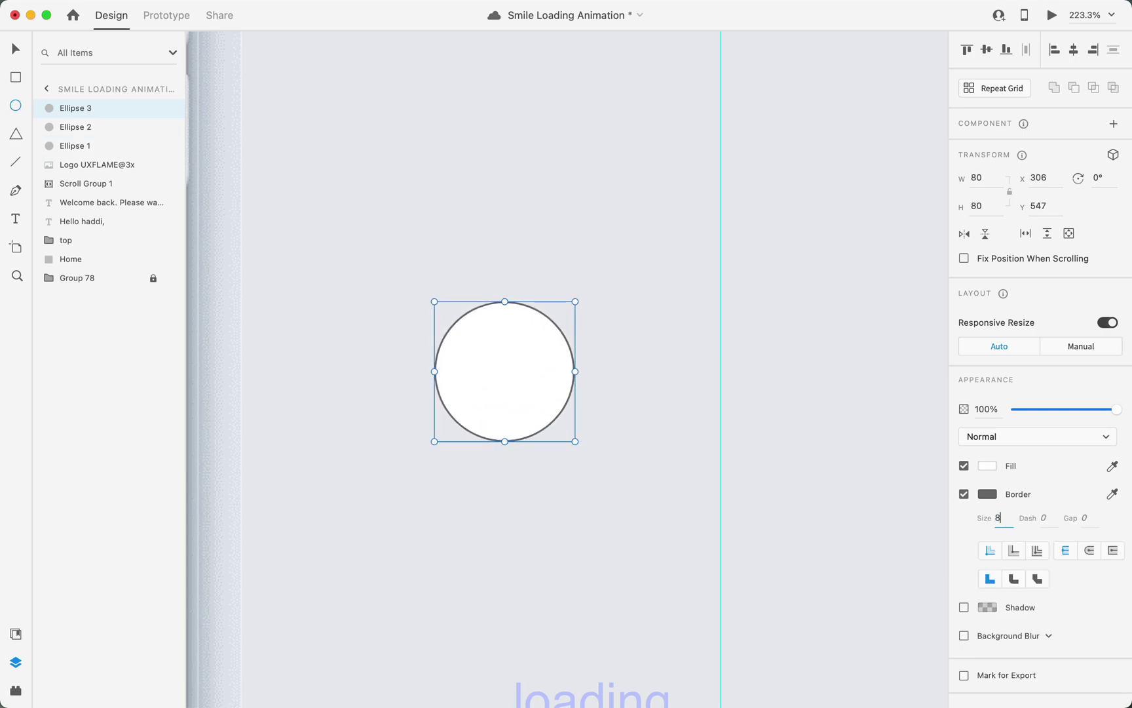
Give the large circle an 8-point blue border and remove its white fill.
key("Return")
left_click(987, 494)
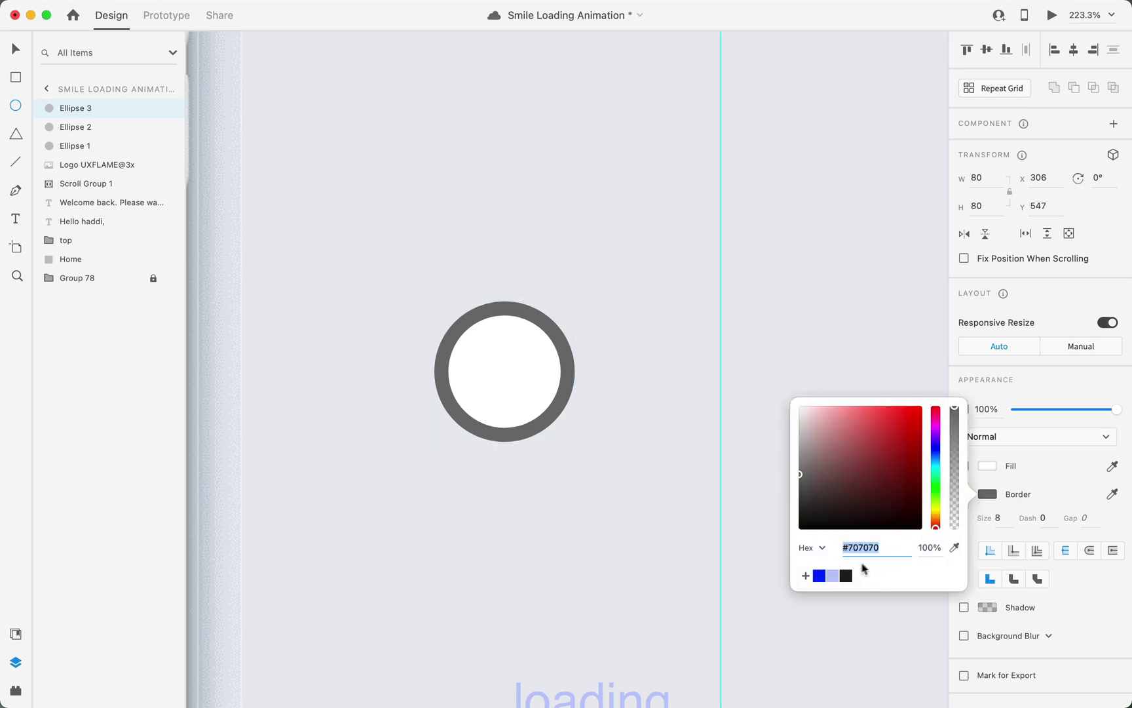
left_click(819, 576)
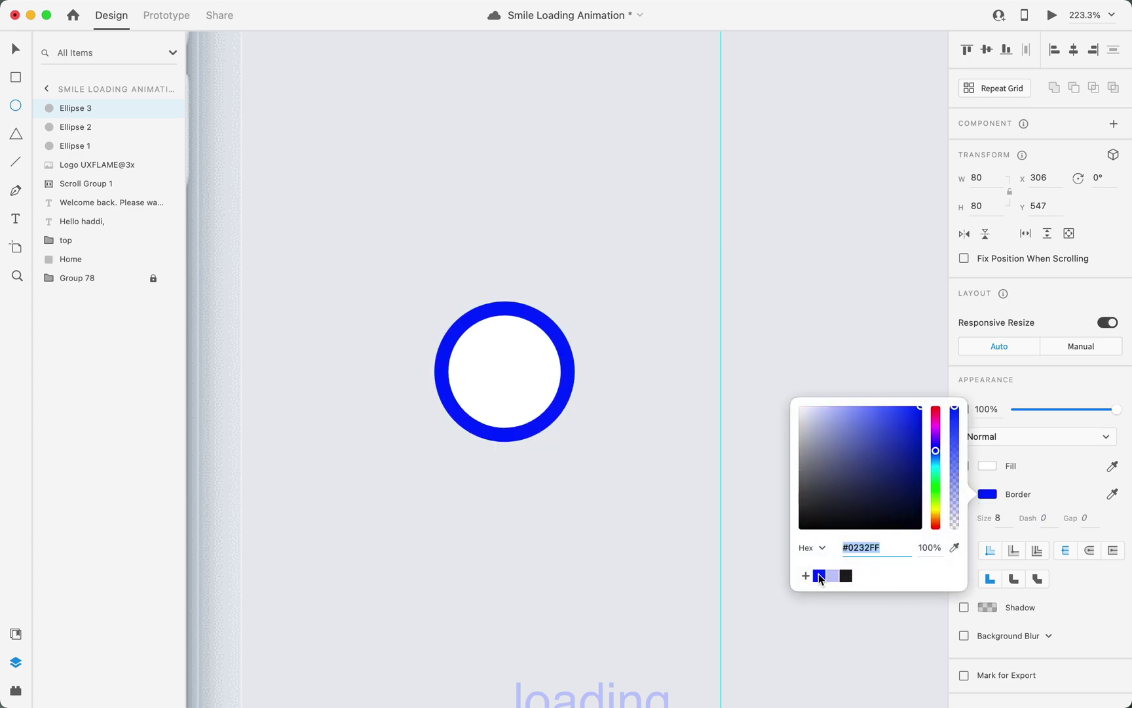
left_click(1020, 475)
left_click(1013, 472)
left_click(964, 466)
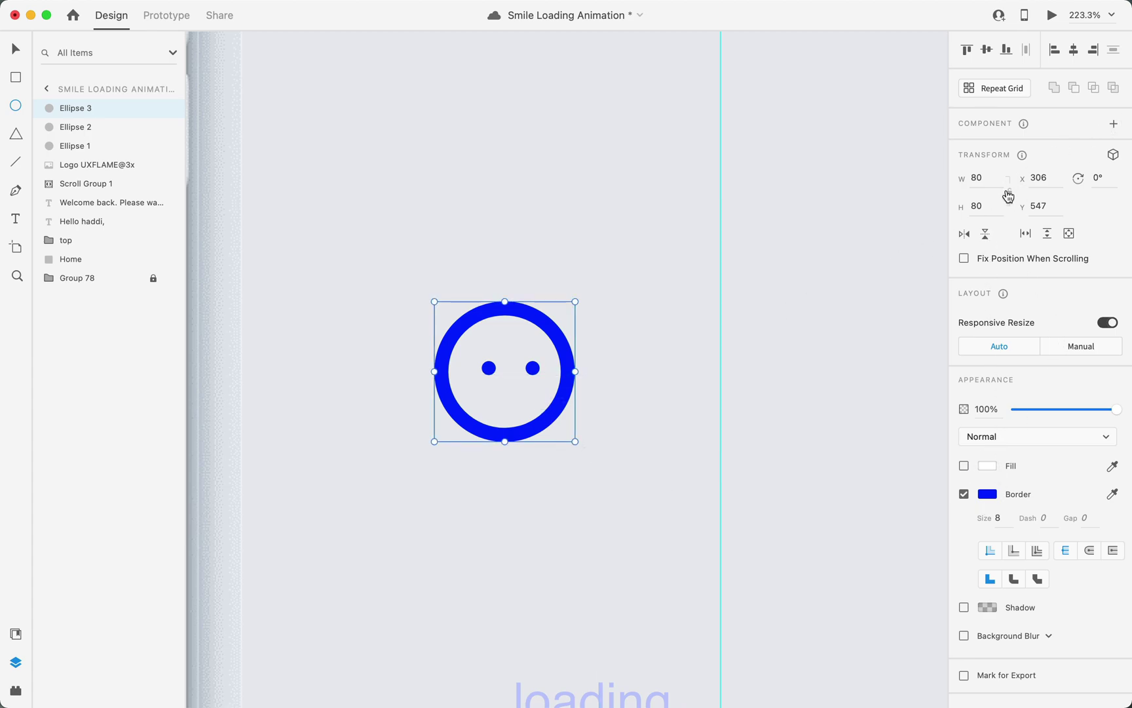
Set the ring's width to 125, reposition it, and move one dot inside.
left_click(977, 179)
type("125")
key("Tab")
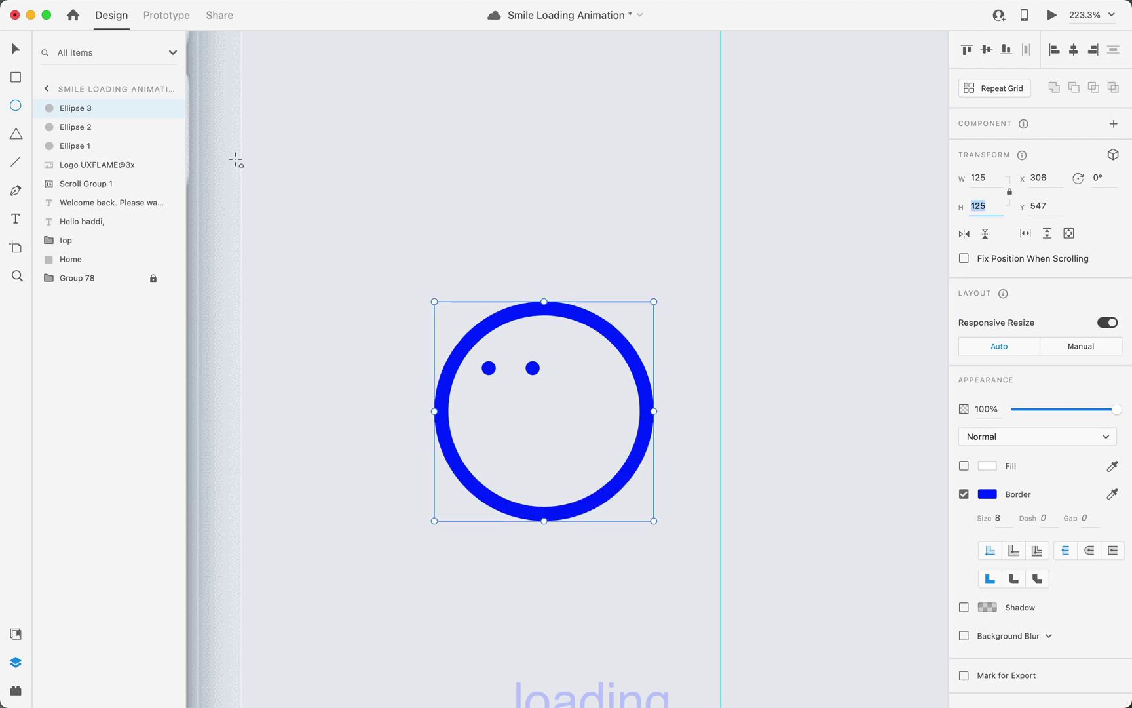
type("vv")
left_click(16, 50)
left_click_drag(594, 508, 657, 460)
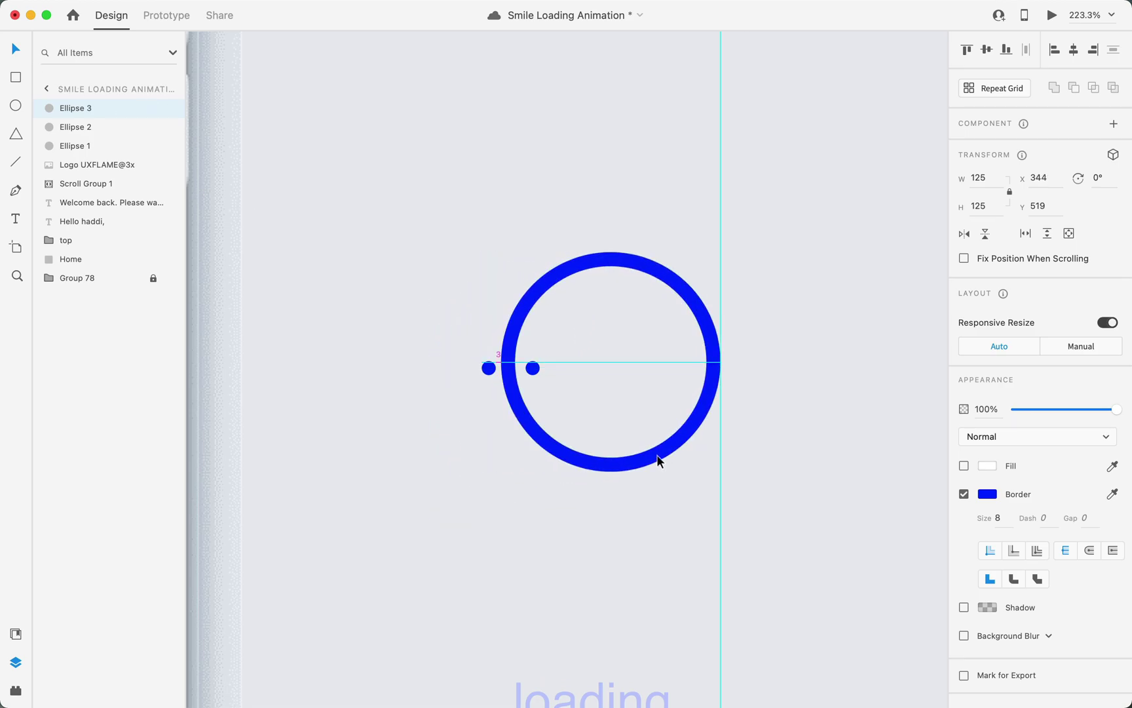
left_click_drag(532, 369, 646, 368)
Move the second dot into the ring, duplicate both dots, and push the outer copies to the ring's edges.
left_click_drag(488, 369, 595, 366)
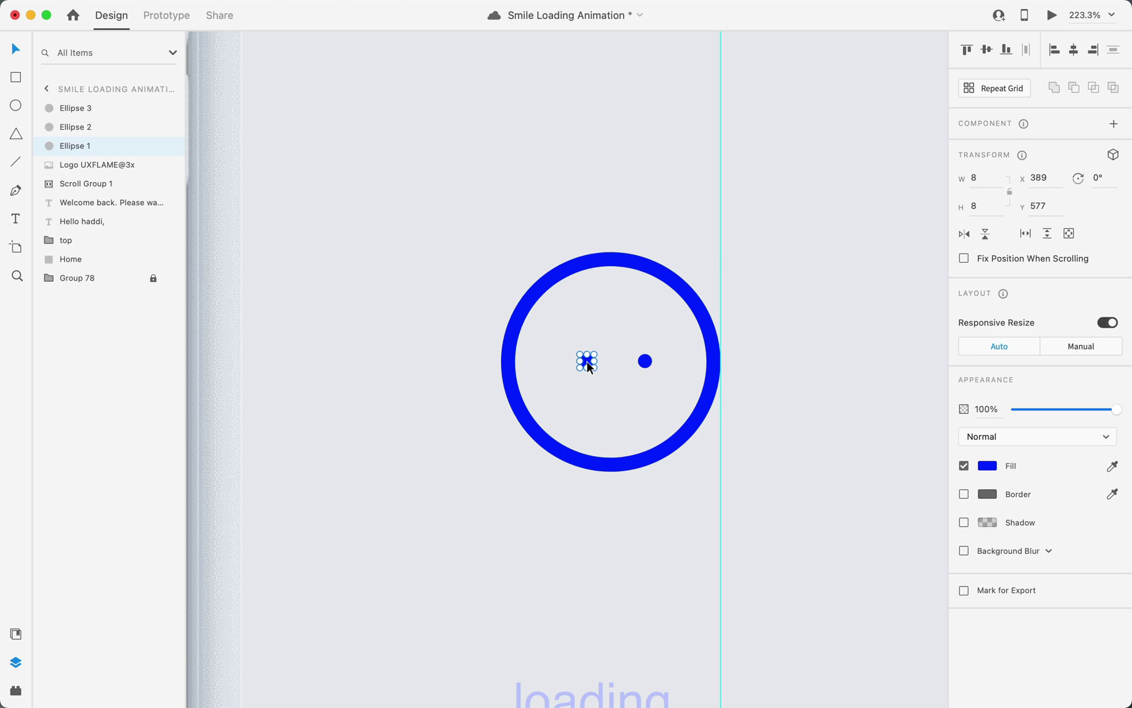
left_click(645, 363, "shift")
key("alt")
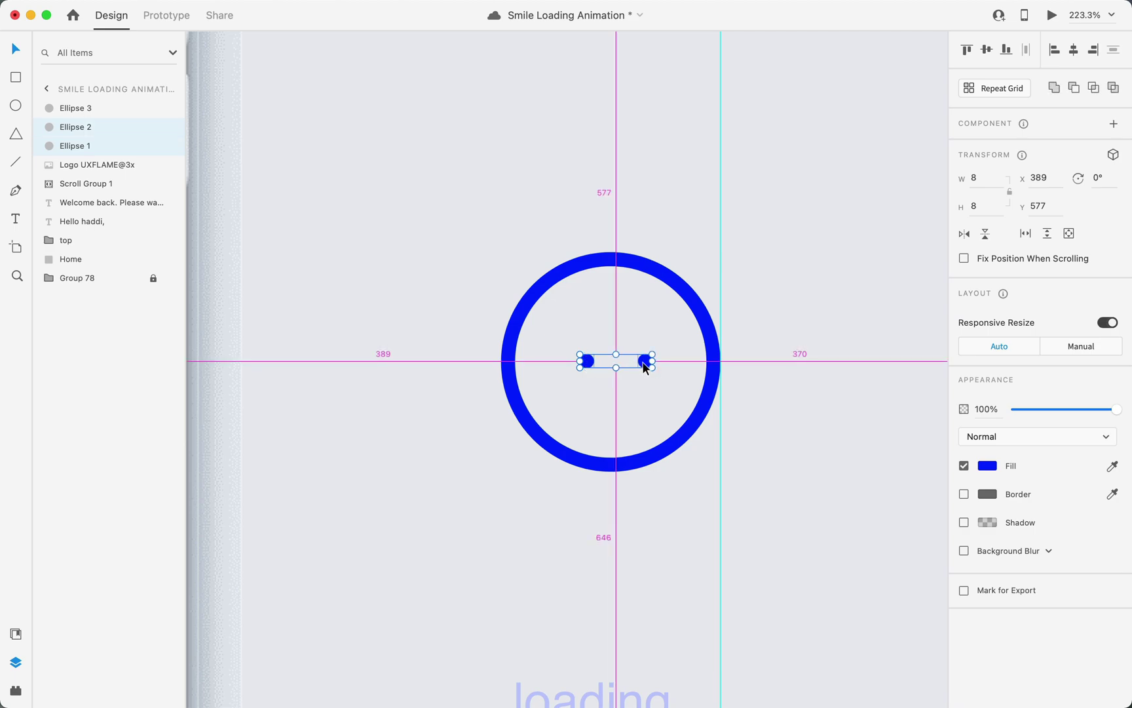
left_click_drag(645, 367, 674, 367)
left_click(642, 417)
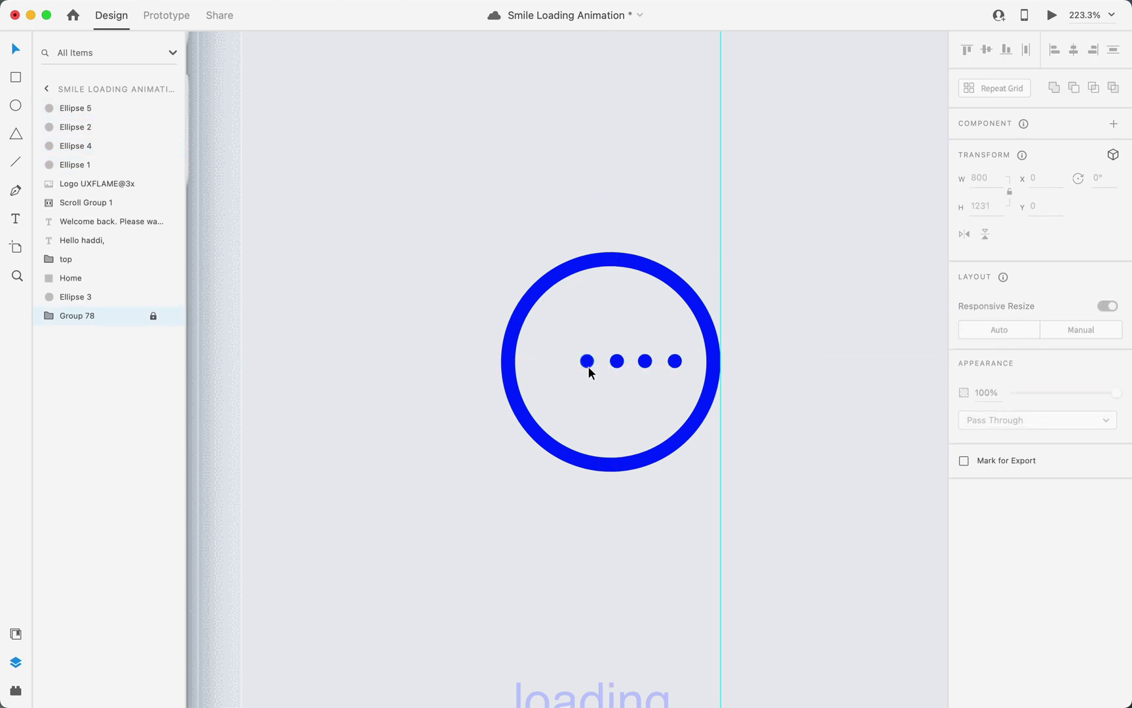
left_click(589, 371)
key("shift+Left")
key("shift+Left")
key("shift+Left")
key("shift+Left")
key("shift+Left")
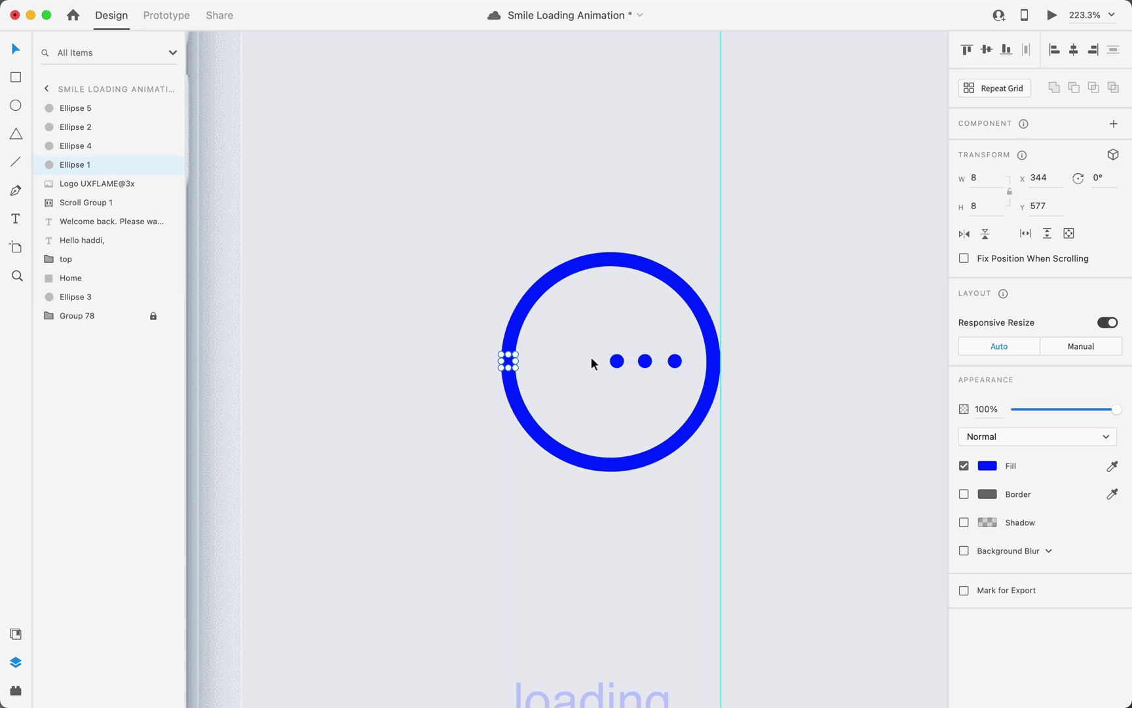
left_click_drag(675, 362, 713, 364)
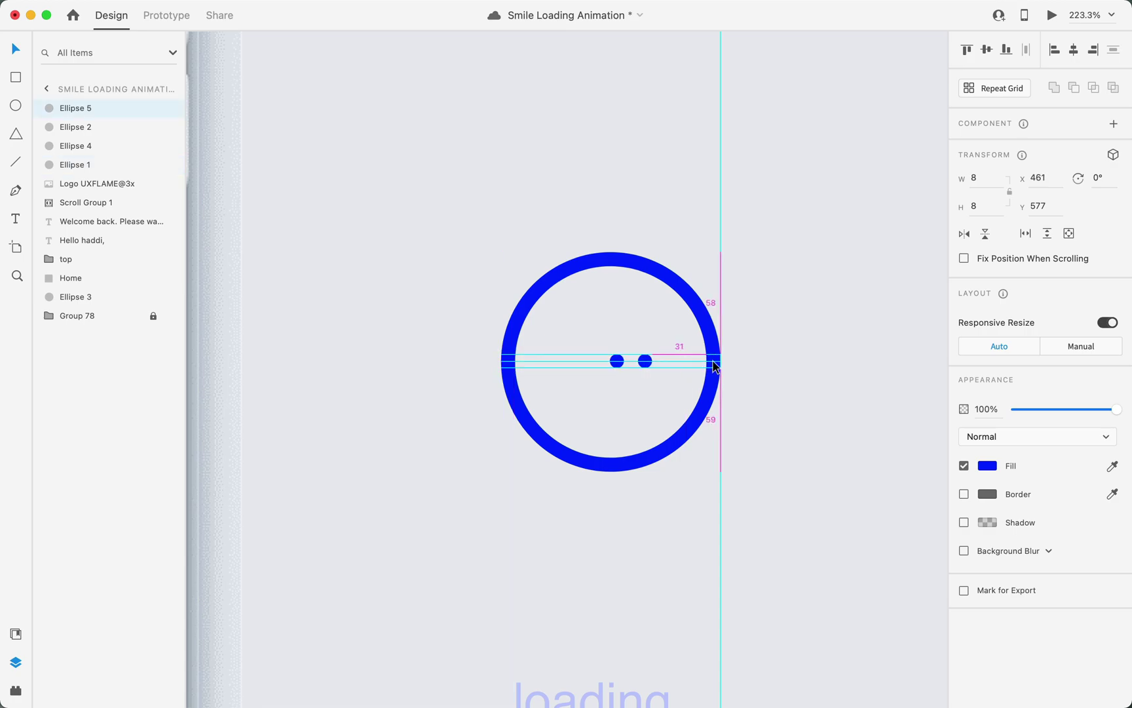
Distribute the four dots horizontally across the ring and nudge the row into place.
left_click(645, 362, "shift")
left_click(616, 361, "shift")
left_click(507, 361, "shift")
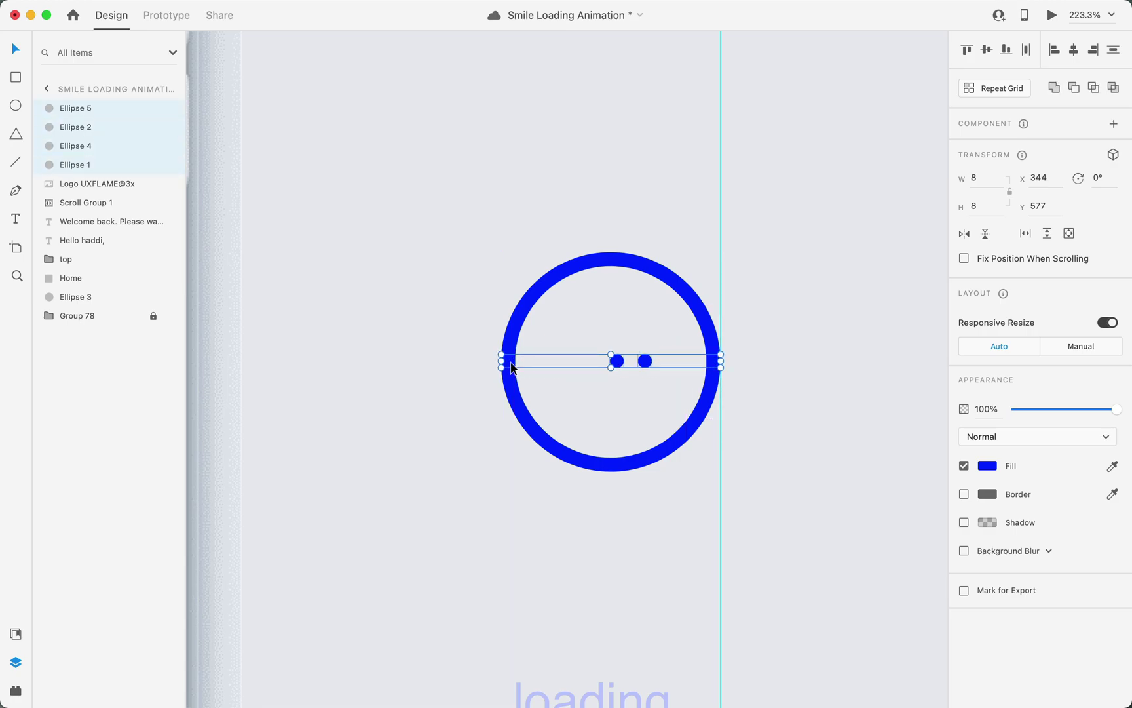
left_click(1026, 52)
left_click_drag(650, 363, 650, 371)
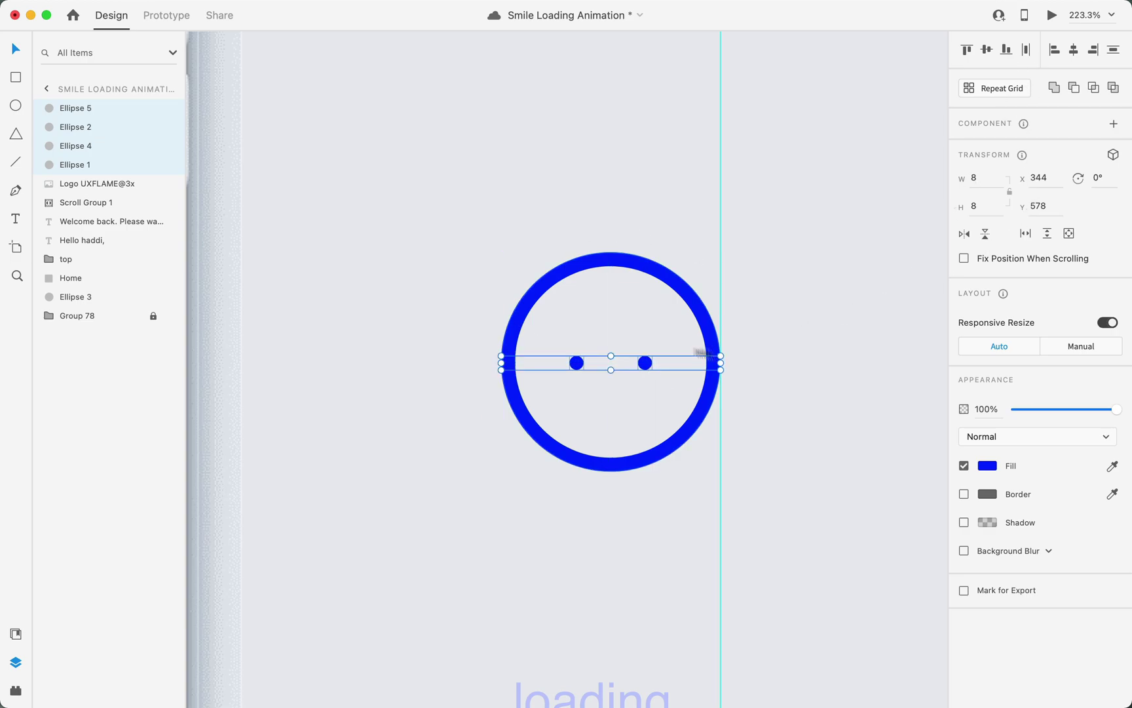
Delete the two edge dots, leaving the two eye dots.
left_click(743, 373)
left_click(715, 368)
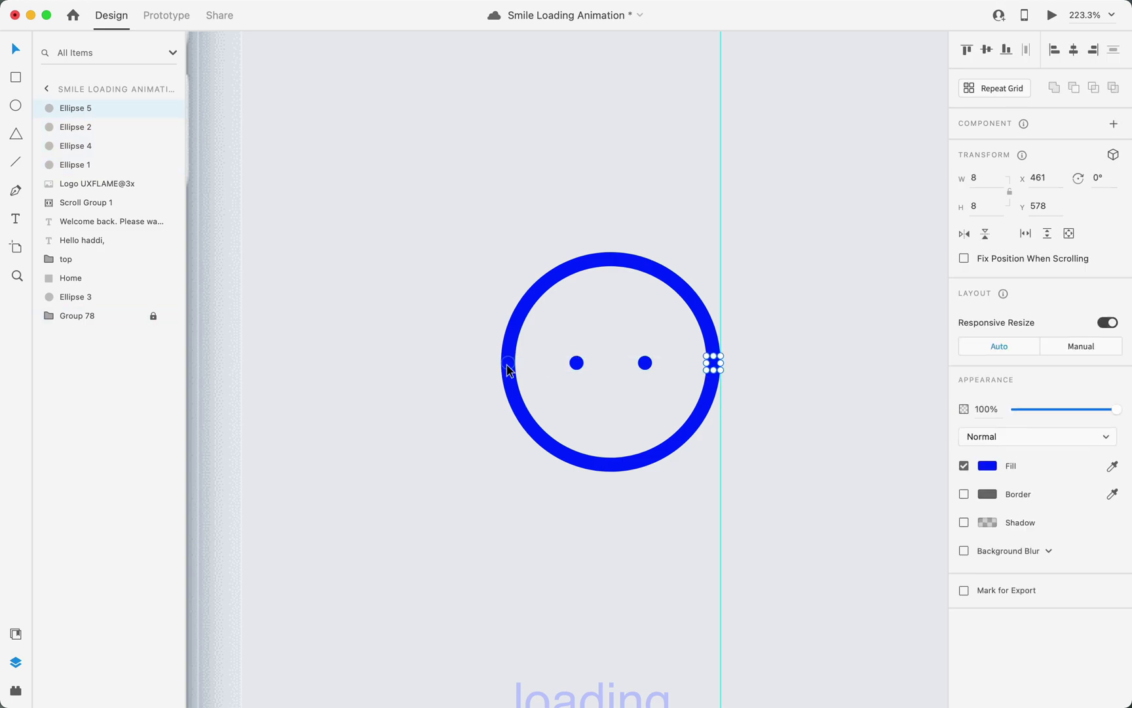
left_click(510, 364, "shift")
key("Delete")
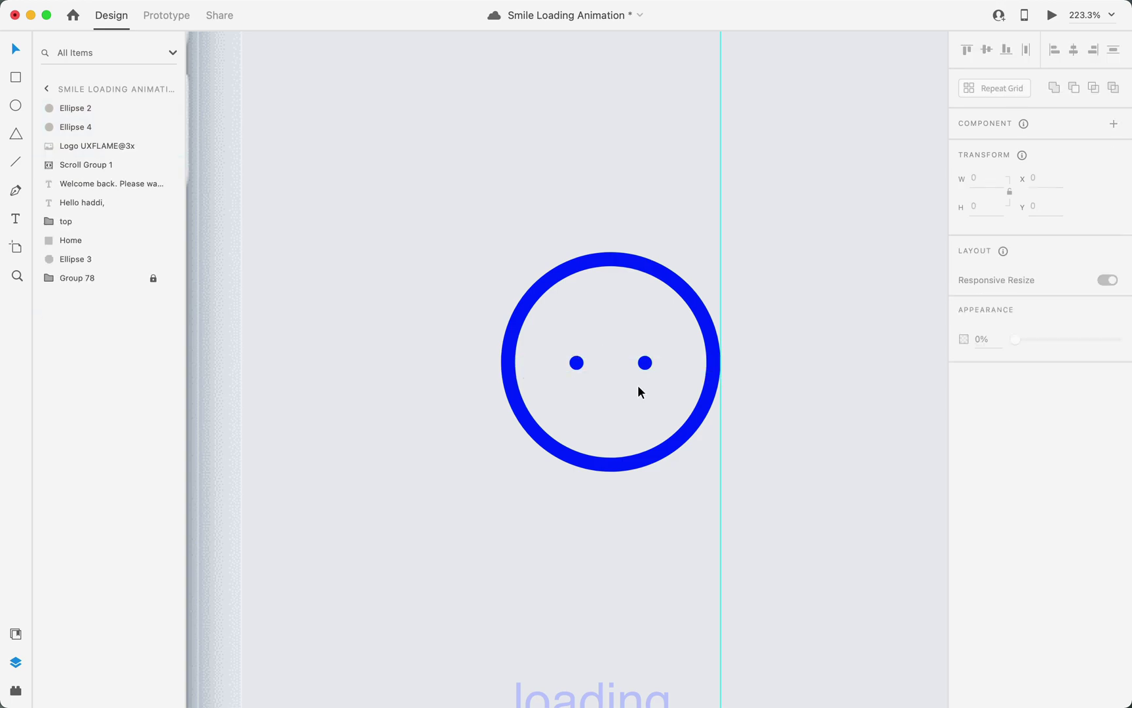
left_click_drag(784, 308, 481, 423)
left_click(593, 512)
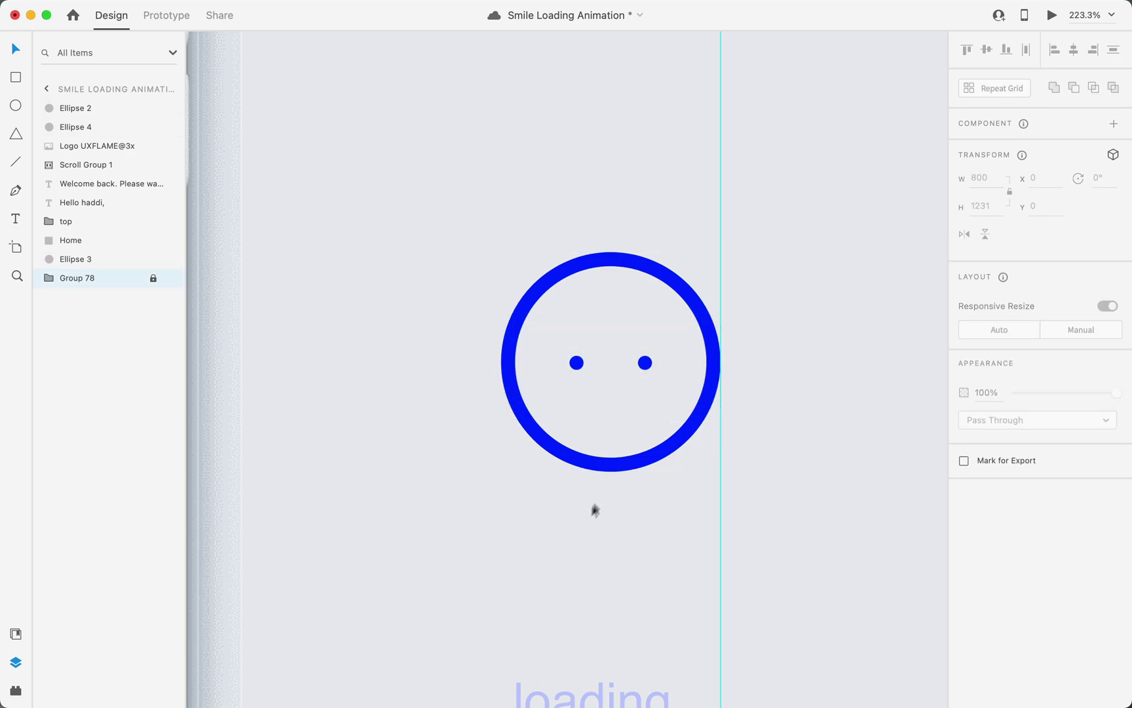
Set the face ring's border gap to 400.
left_click(578, 364)
left_click(645, 363, "shift")
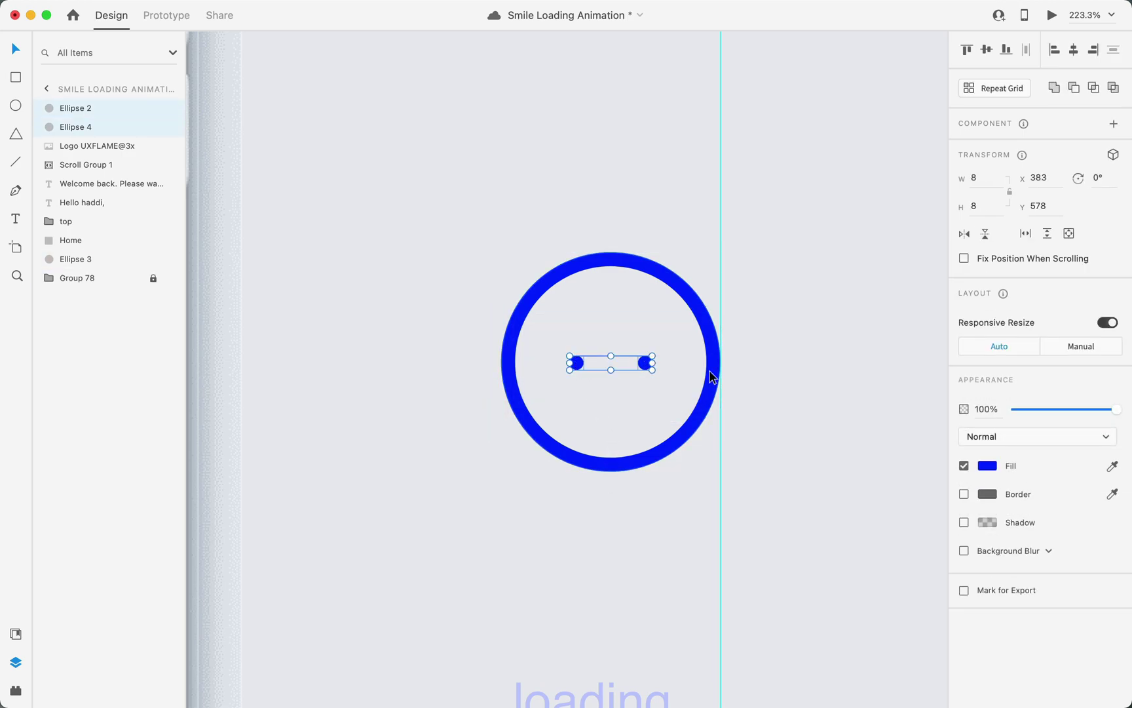
left_click(710, 373, "shift")
left_click(743, 381)
left_click(702, 408)
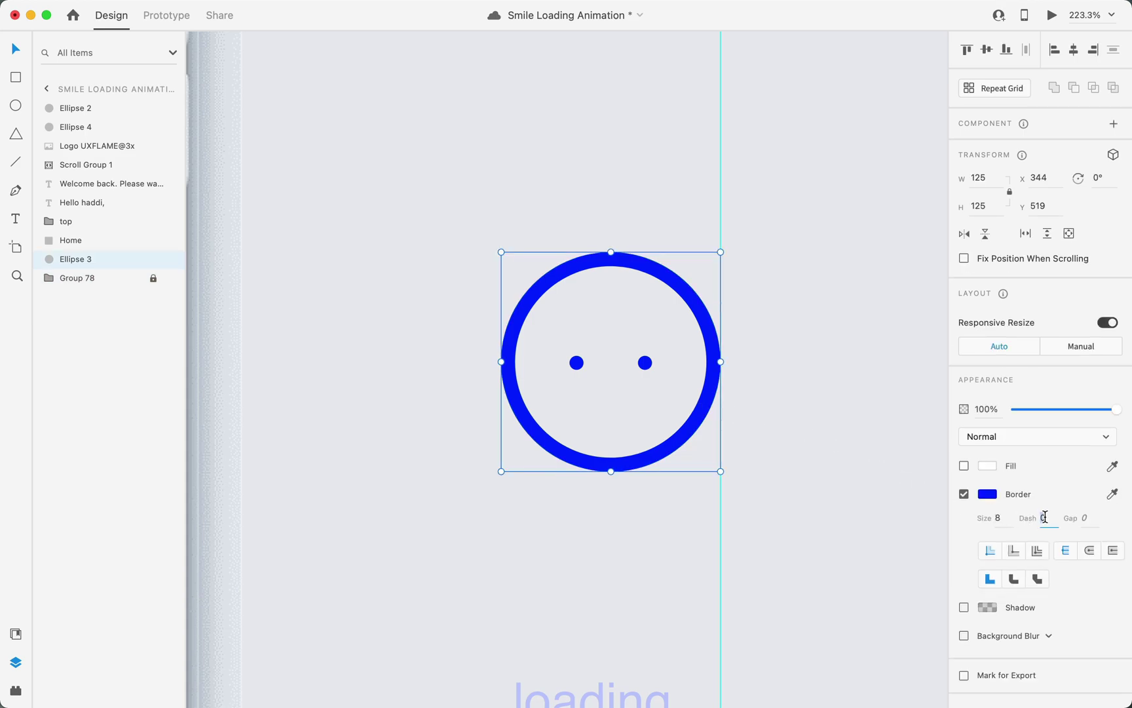
left_click(1088, 518)
type("400")
key("Return")
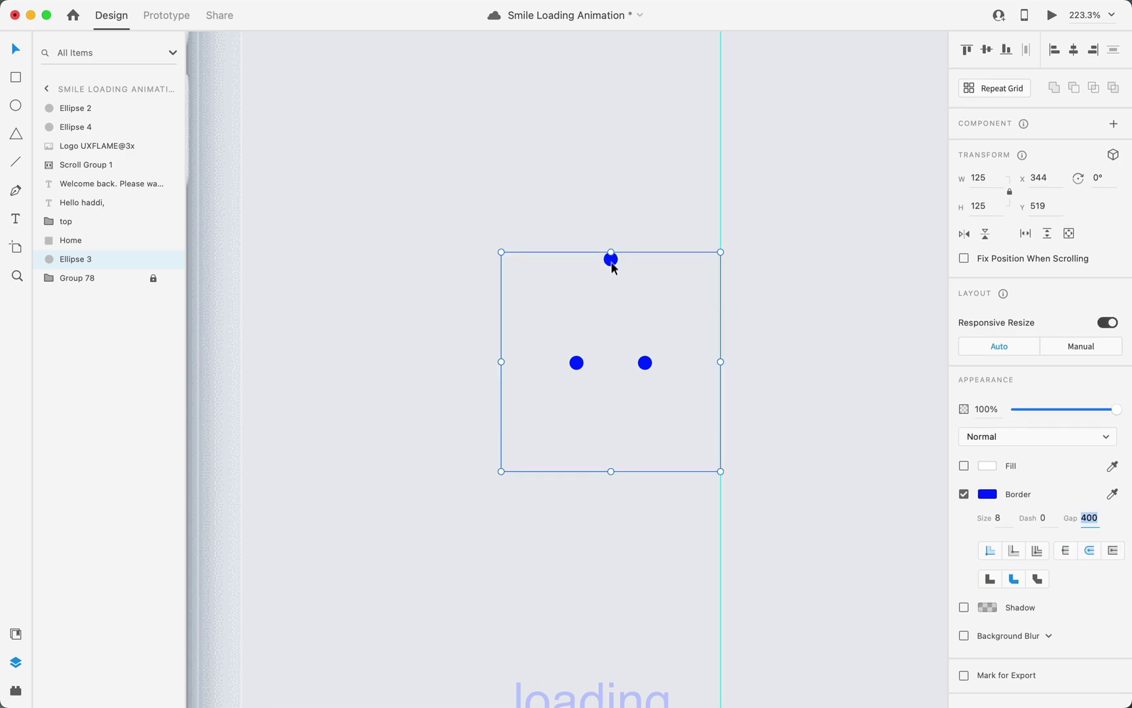
Rotate the ring 90° and give its border a 380 dash.
left_click(1048, 521)
left_click_drag(723, 248, 773, 489)
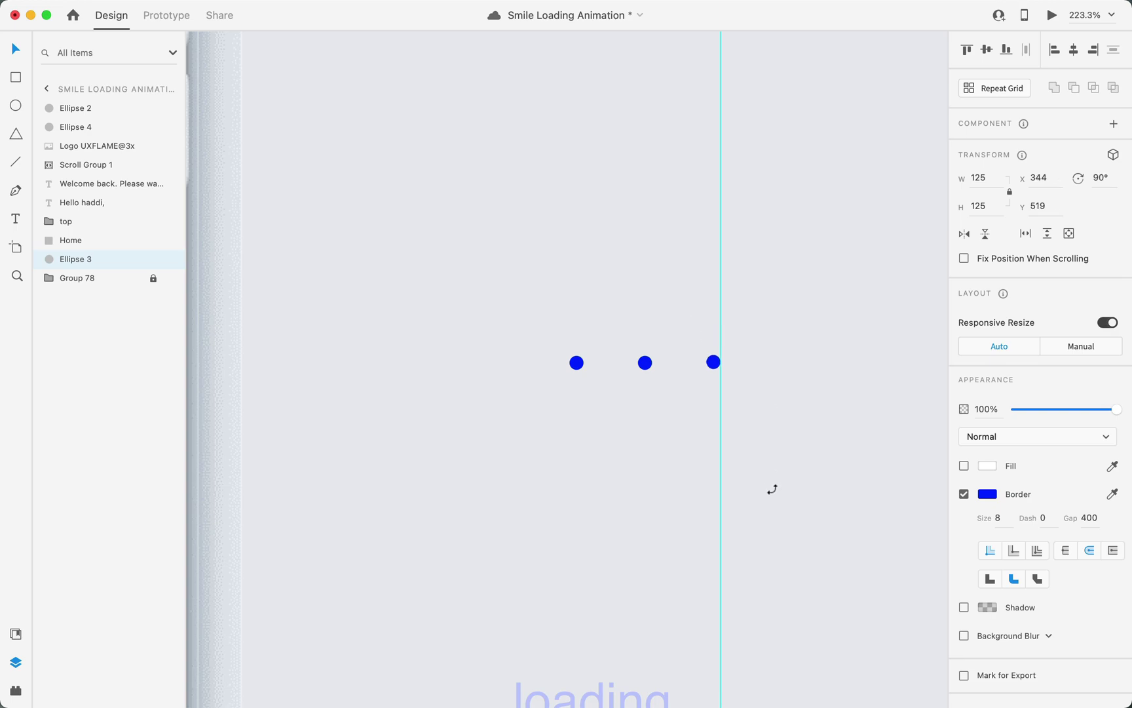
left_click(988, 495)
left_click(1047, 506)
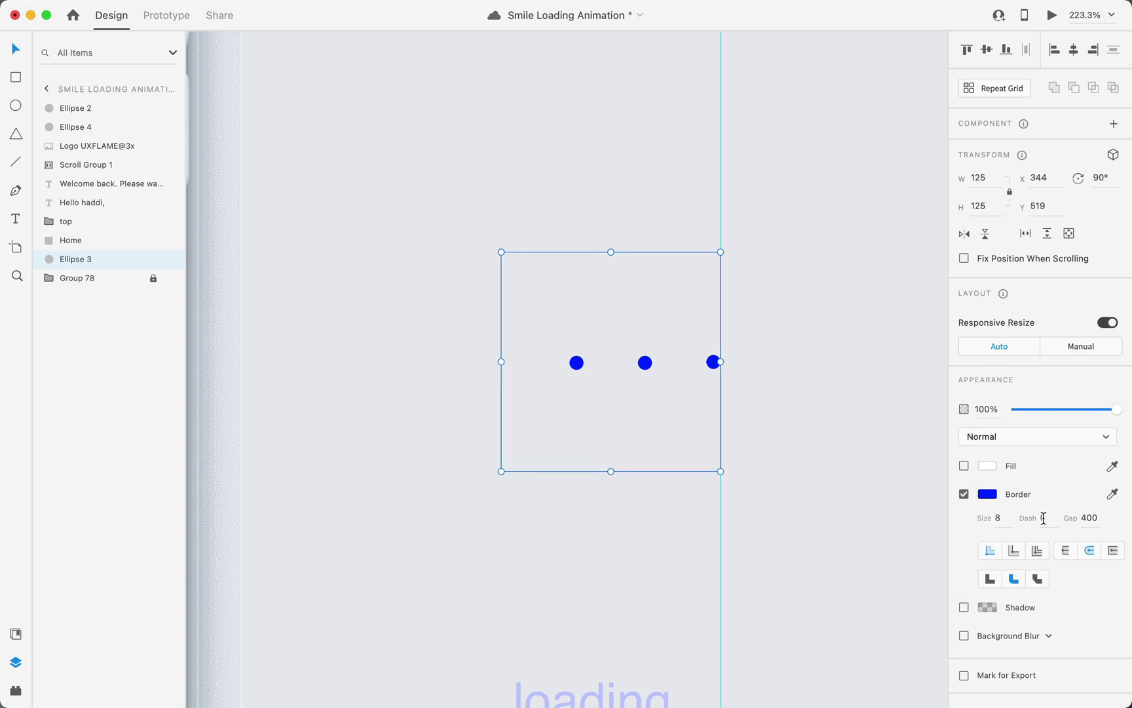
type("380")
key("Tab")
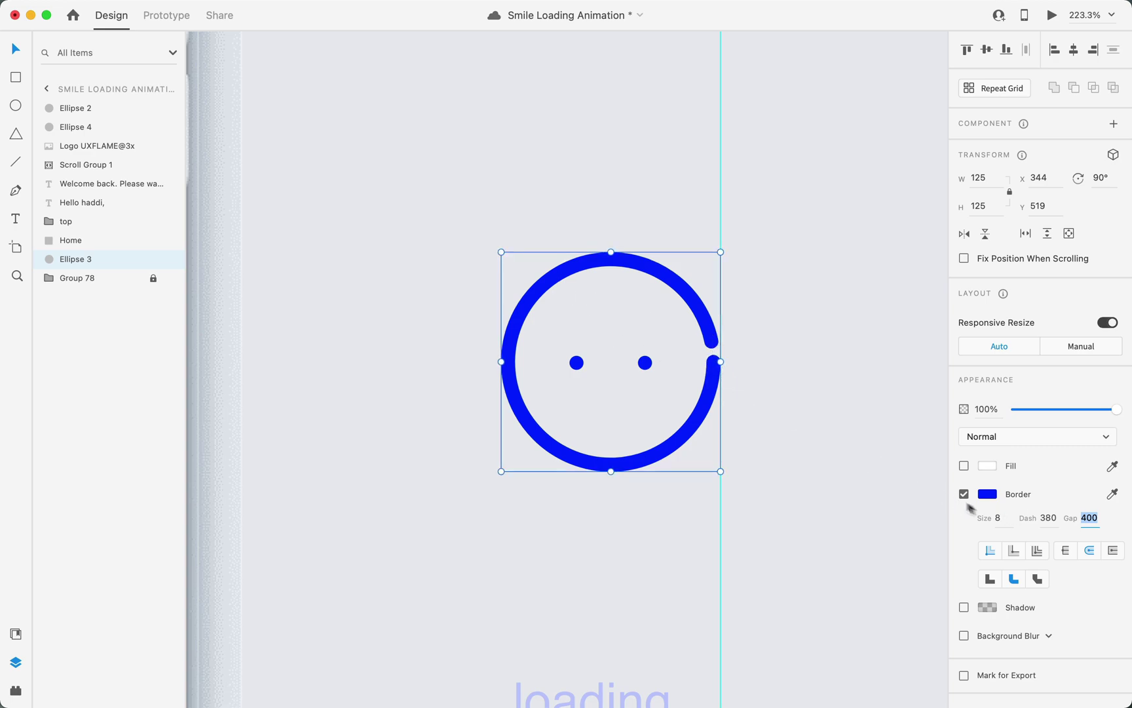
Raise the dash to 395 so the ring looks closed, then zoom out.
left_click_drag(1044, 514, 1052, 515)
type("39")
key("Tab")
scroll(717, 364, "up", 10)
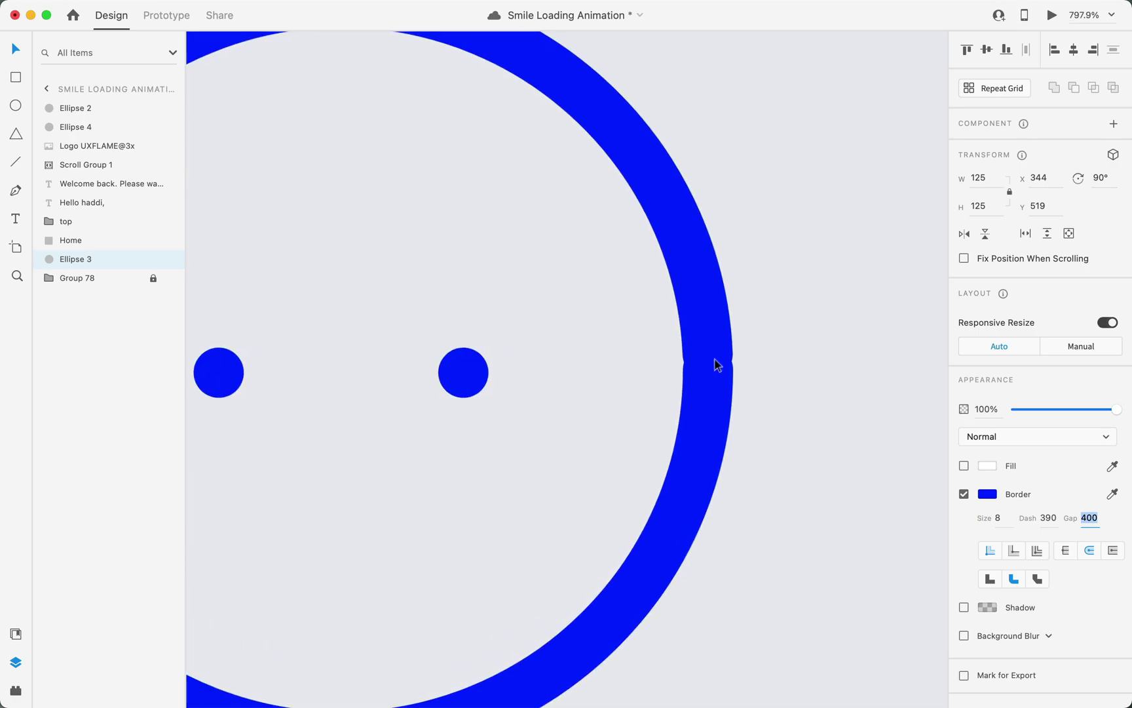
left_click(1055, 519)
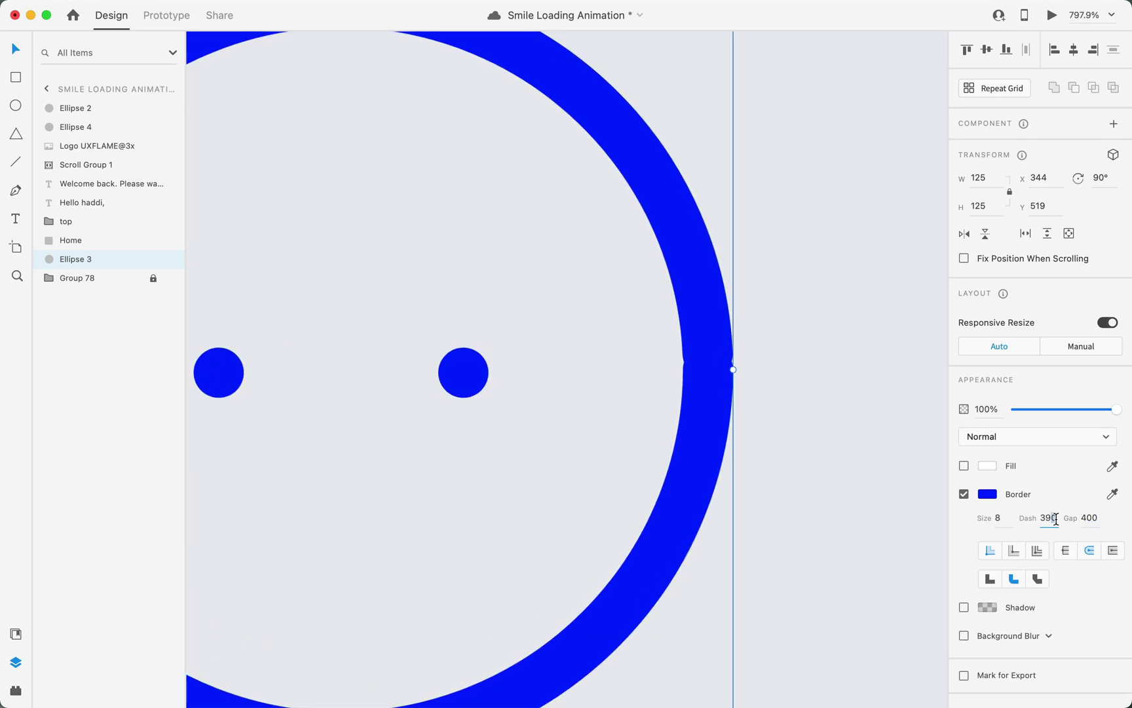
key("Tab")
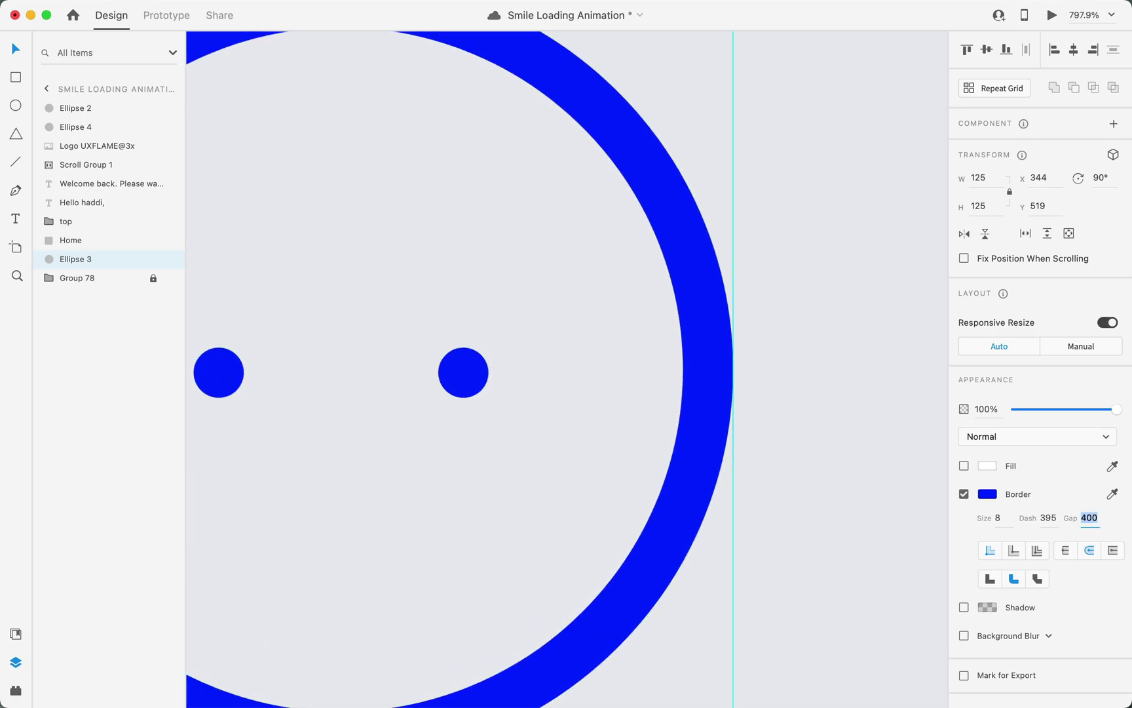
scroll(708, 429, "down", 5)
scroll(708, 430, "down", 10)
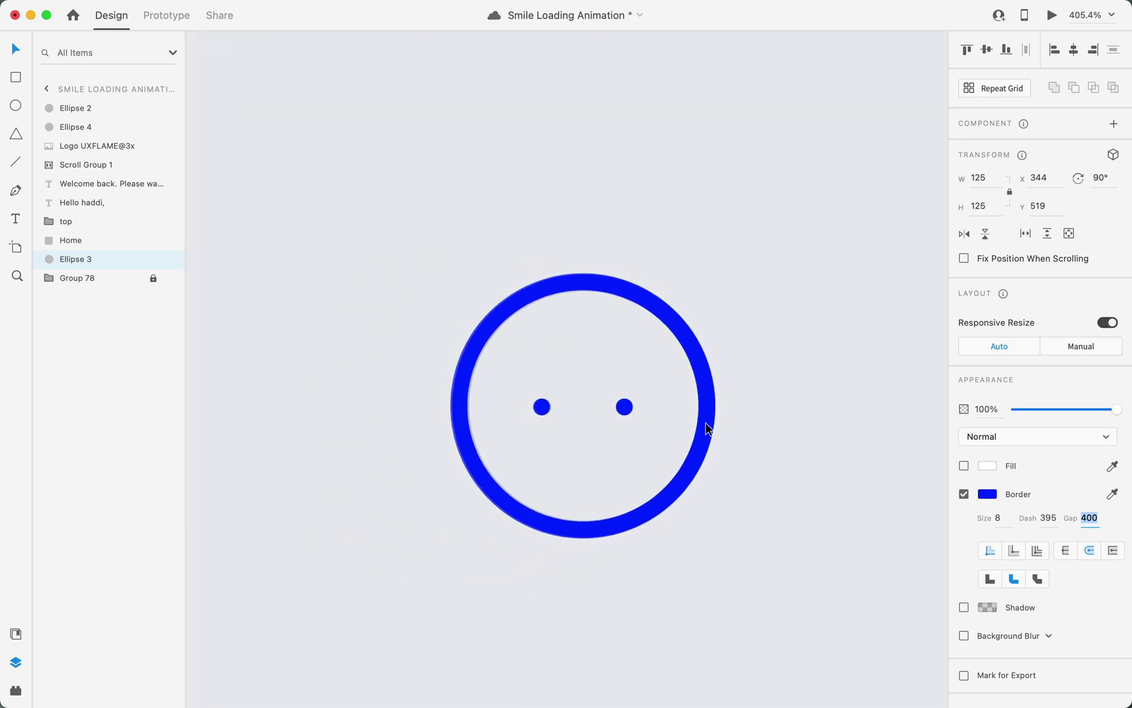
scroll(707, 429, "down", 2)
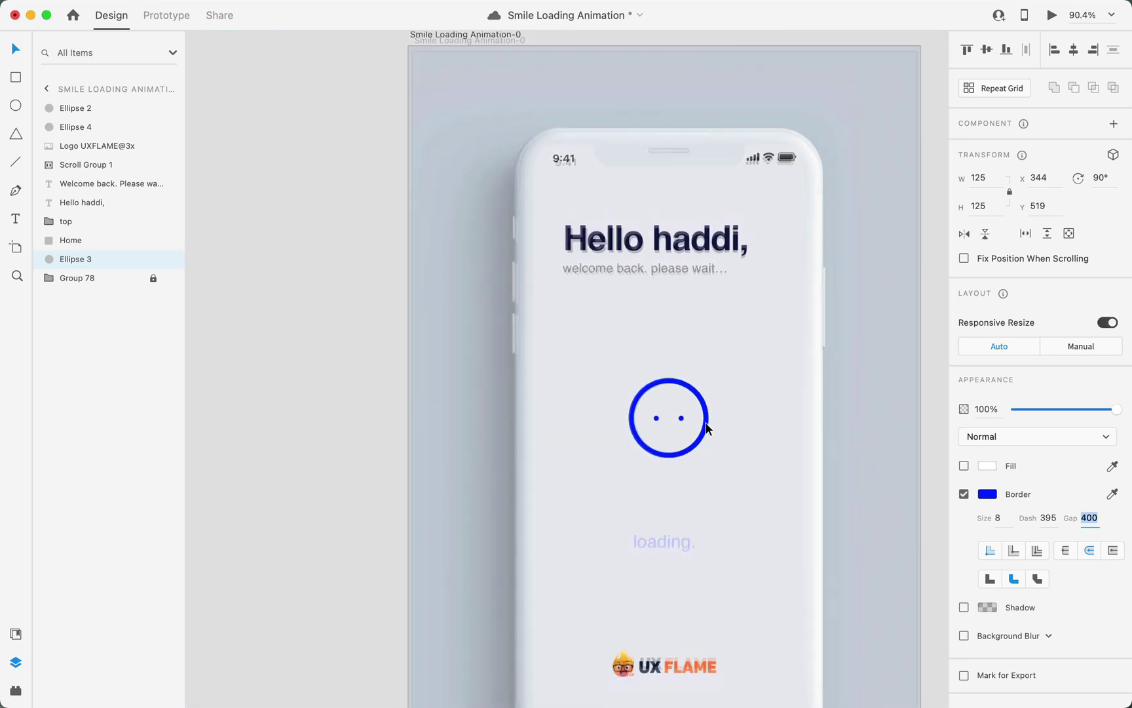
scroll(747, 428, "down", 4)
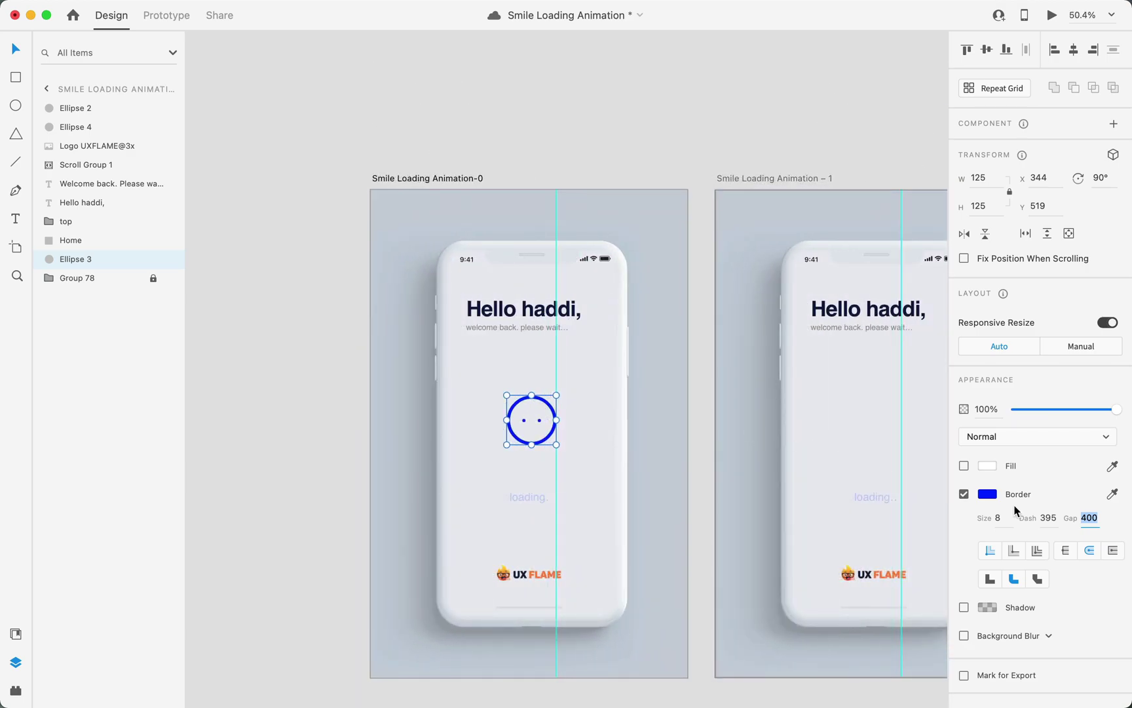
Set the ring's border gap to 395.
type("395")
key("Return")
left_click(544, 418)
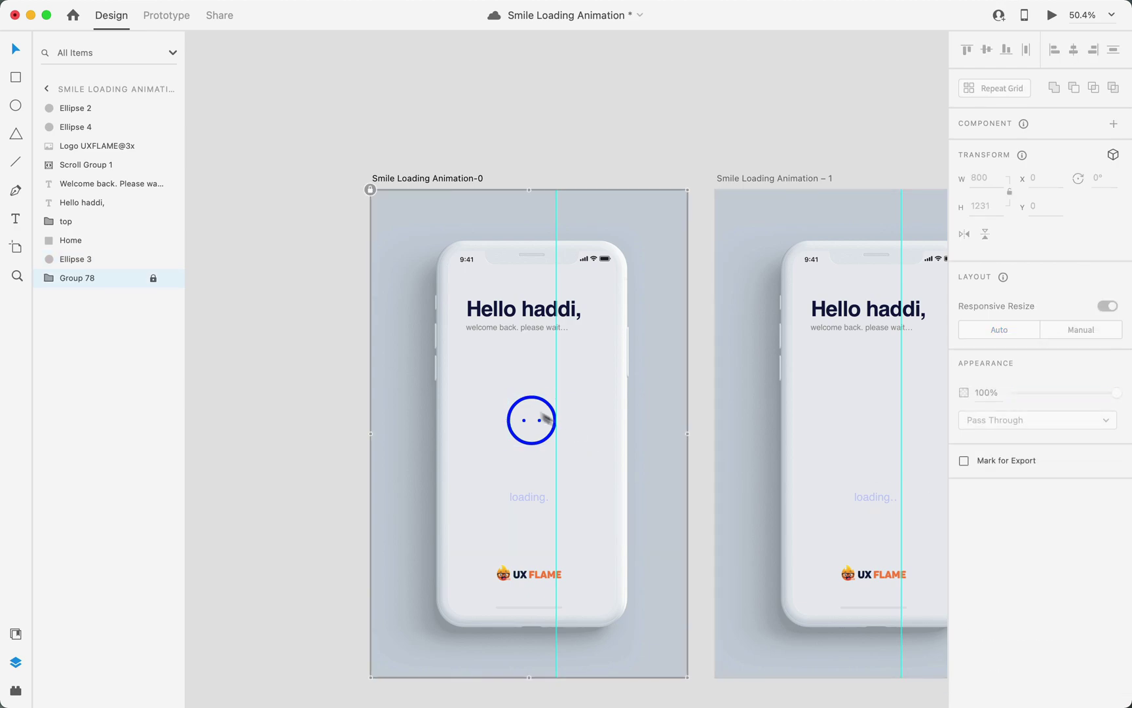
Paste the ring and eyes into Smile Loading Animation – 1 and Smile Loading Animation – 2.
left_click_drag(491, 384, 568, 448)
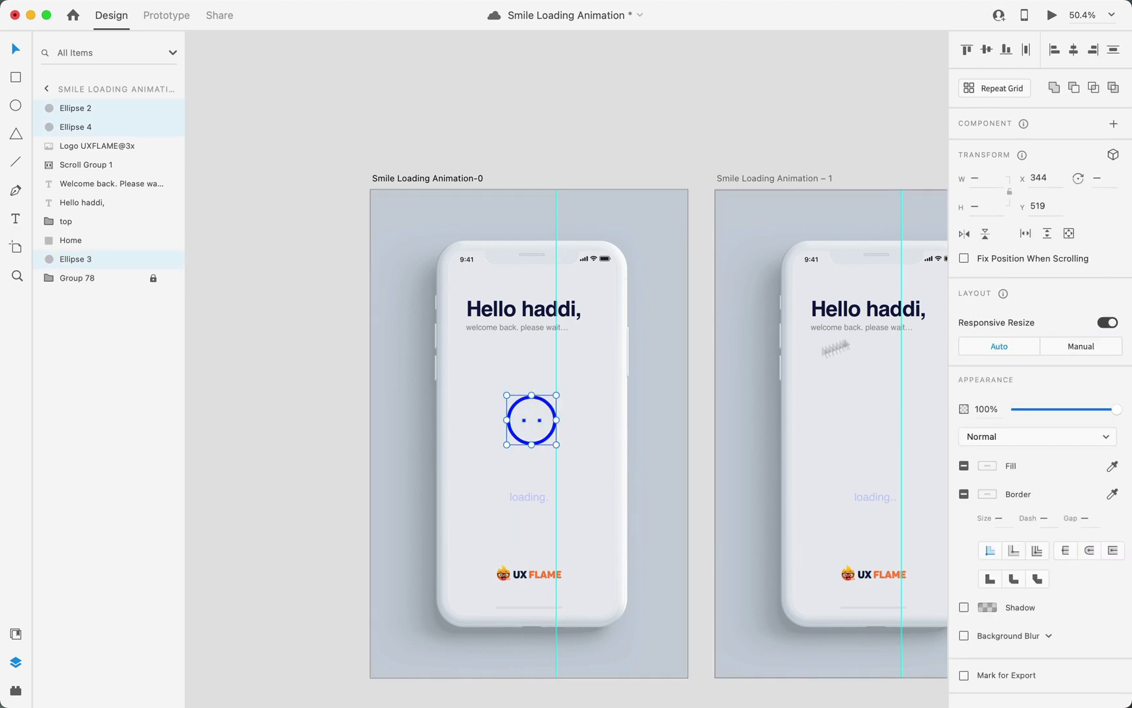
scroll(814, 229, "right", 5)
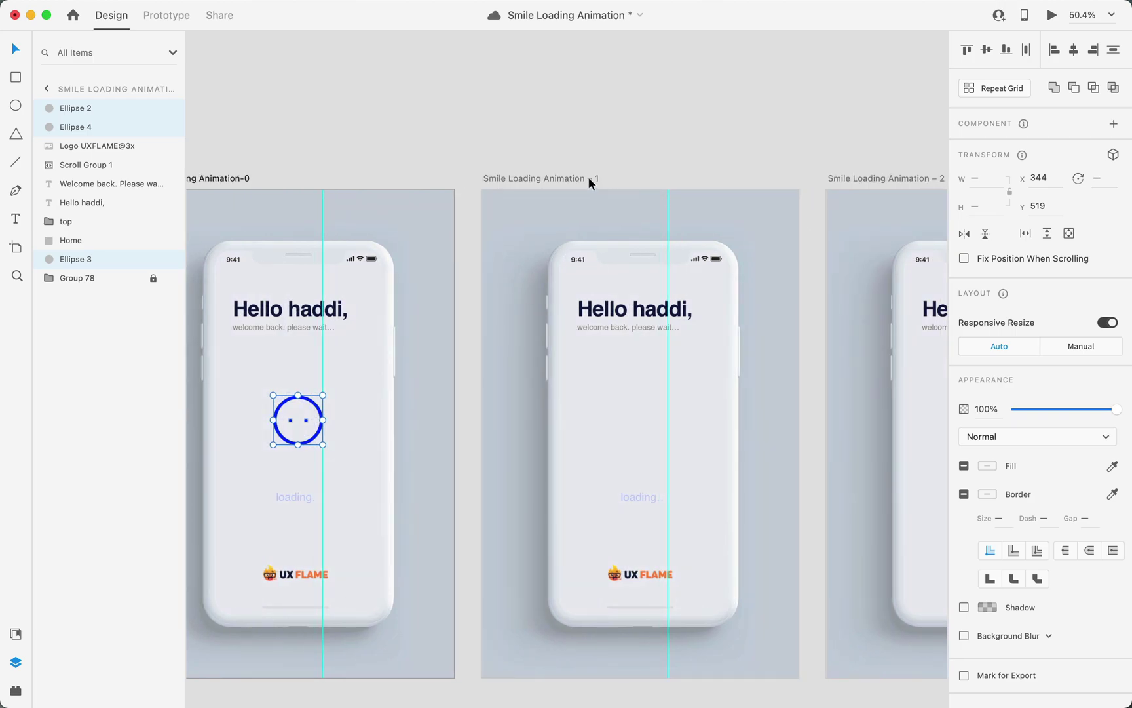
left_click(588, 178)
key("super+v")
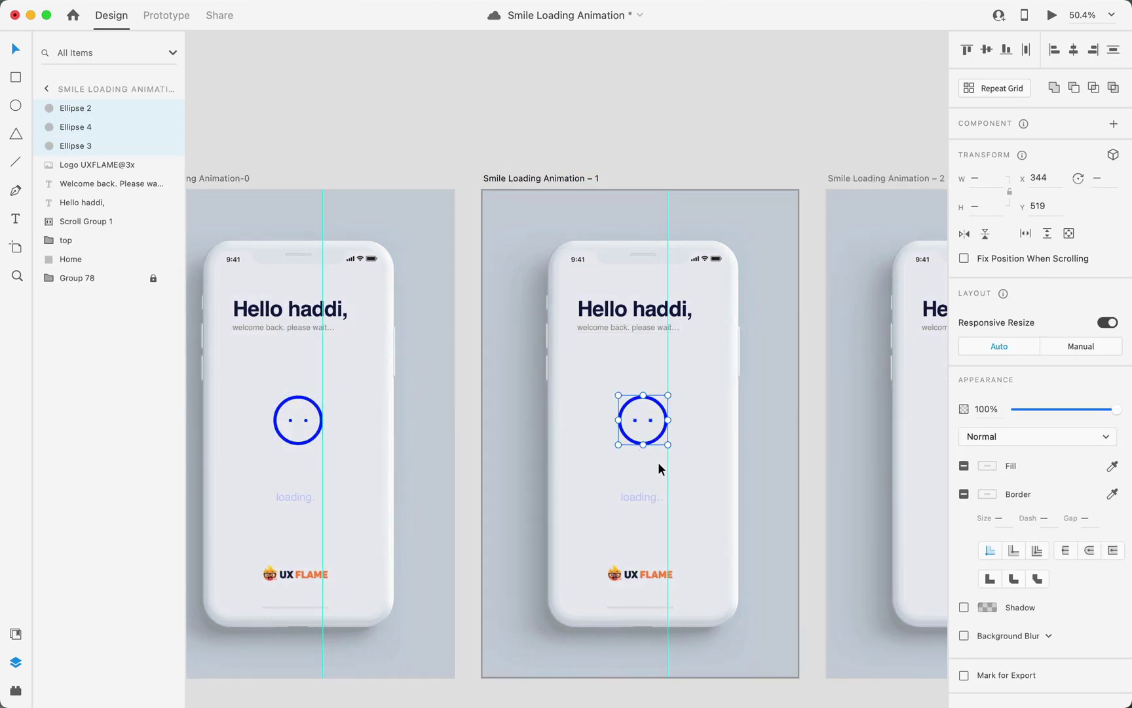
scroll(658, 469, "right", 5)
left_click(720, 178)
key("super+v")
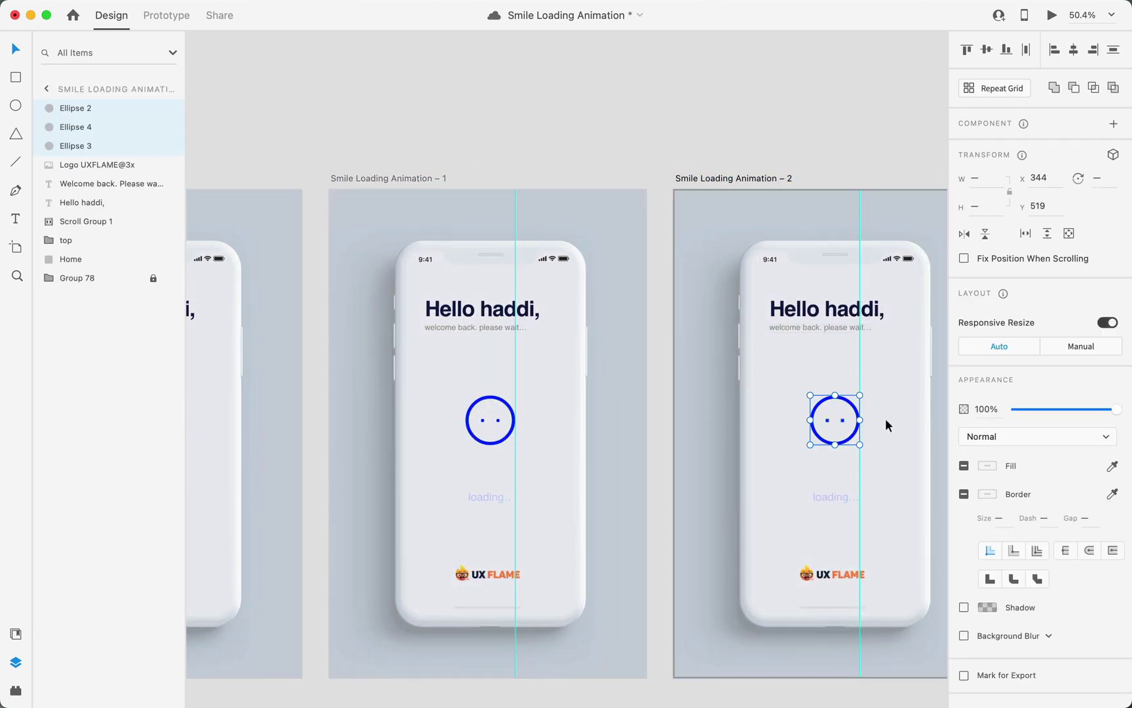
Halve artboard 1's ring dash to 395/2 (197.5) to form a smile arc.
scroll(607, 418, "left", 5)
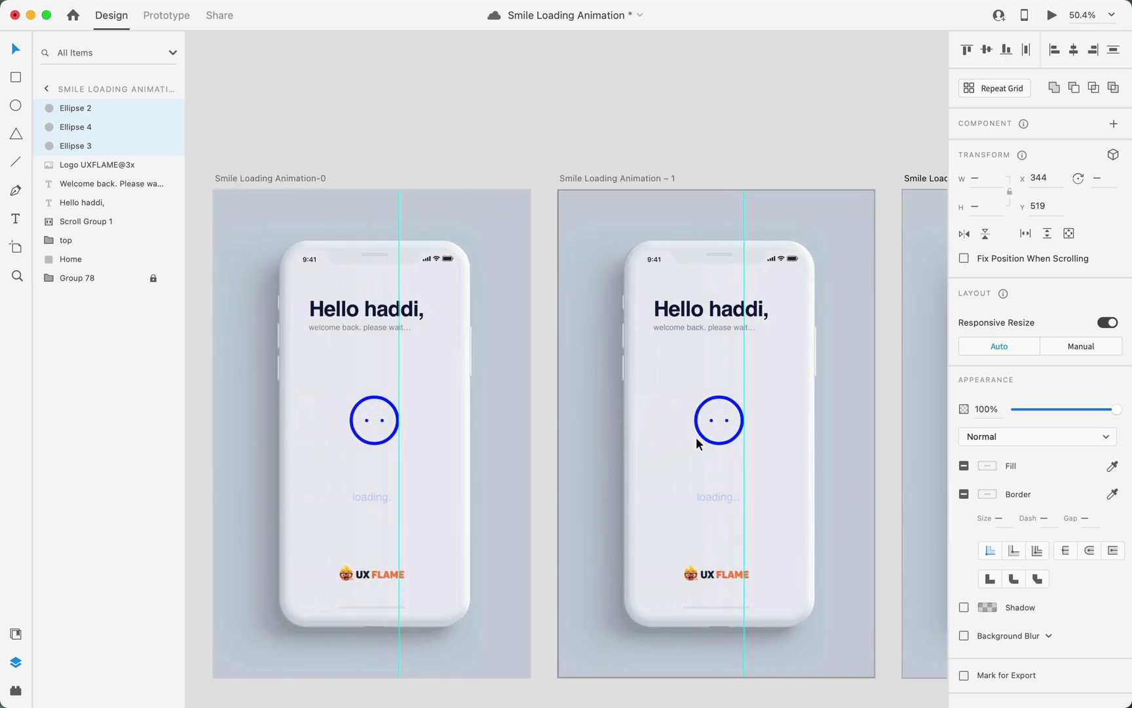
scroll(728, 440, "down", 1)
left_click(726, 425)
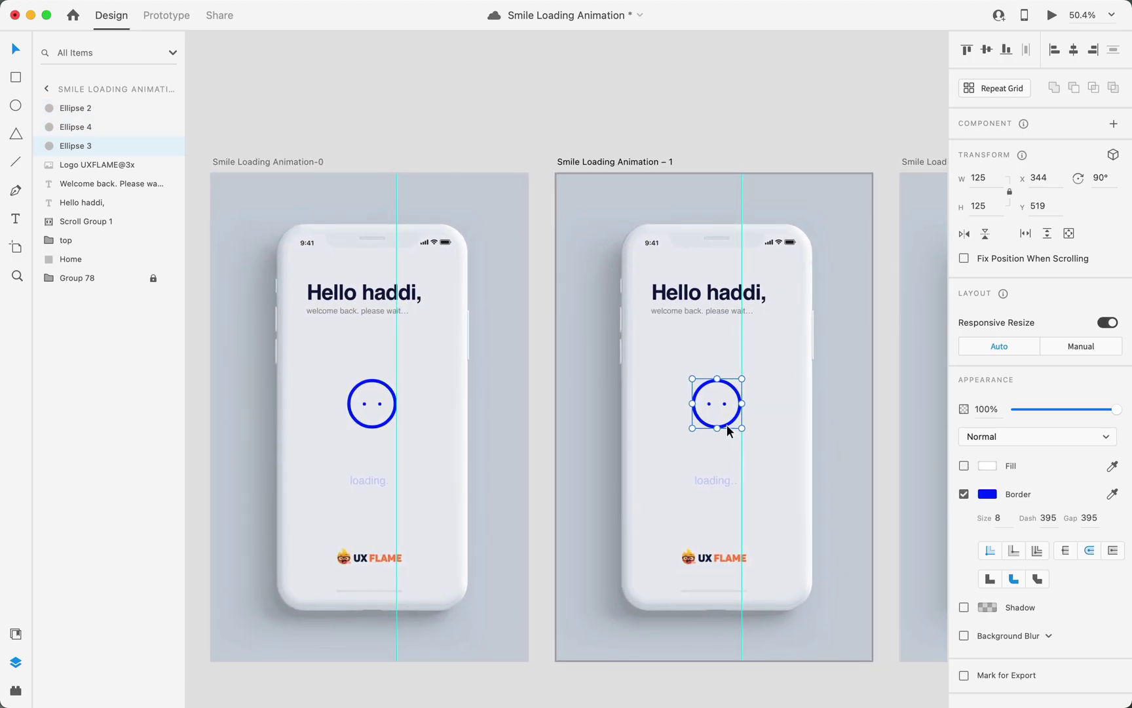
key("super+3")
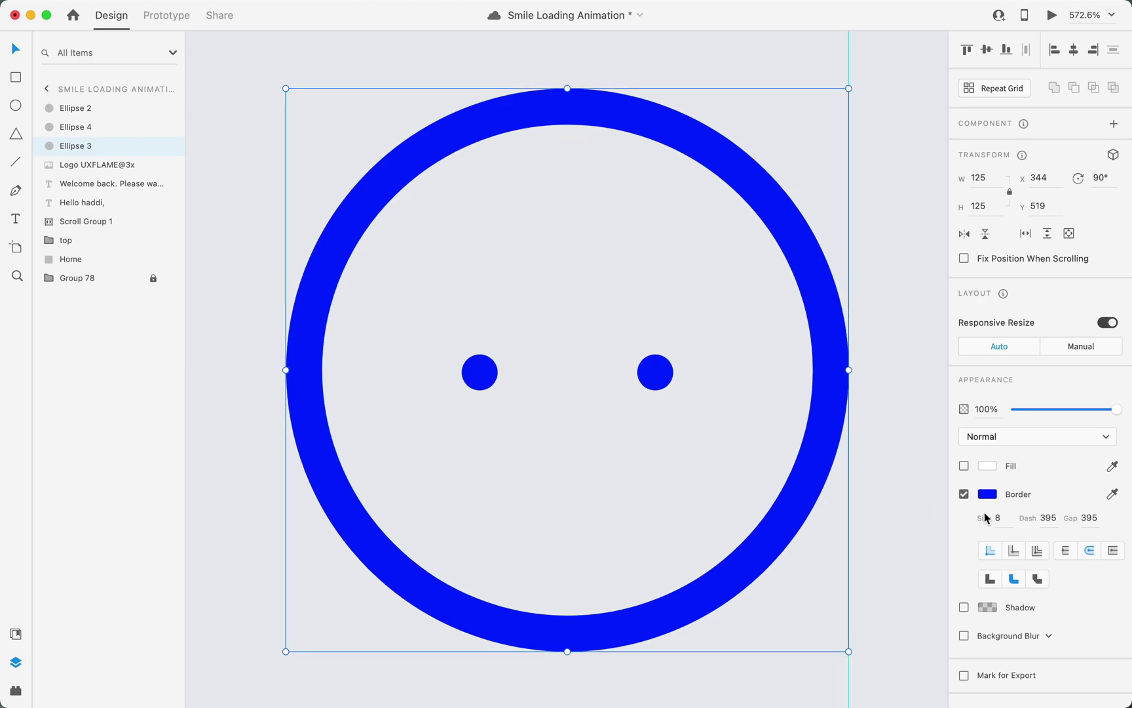
left_click(910, 500)
scroll(812, 490, "down", 1)
left_click(807, 490)
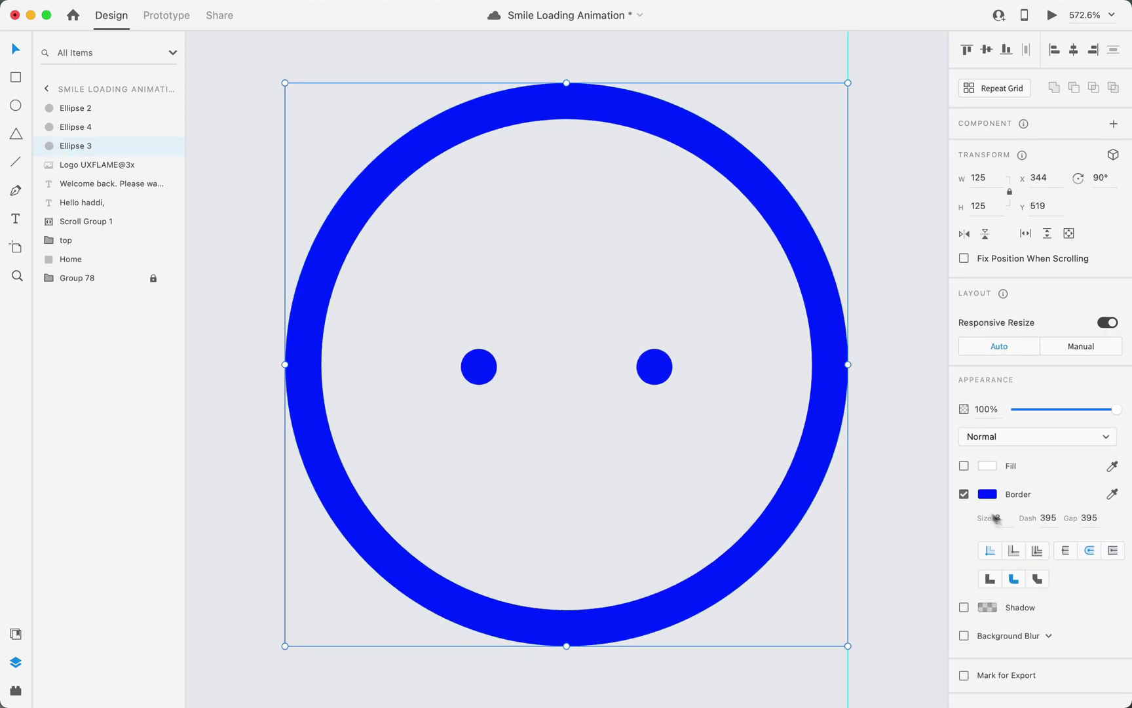
left_click(1058, 517)
key("Right")
type("/2")
key("Tab")
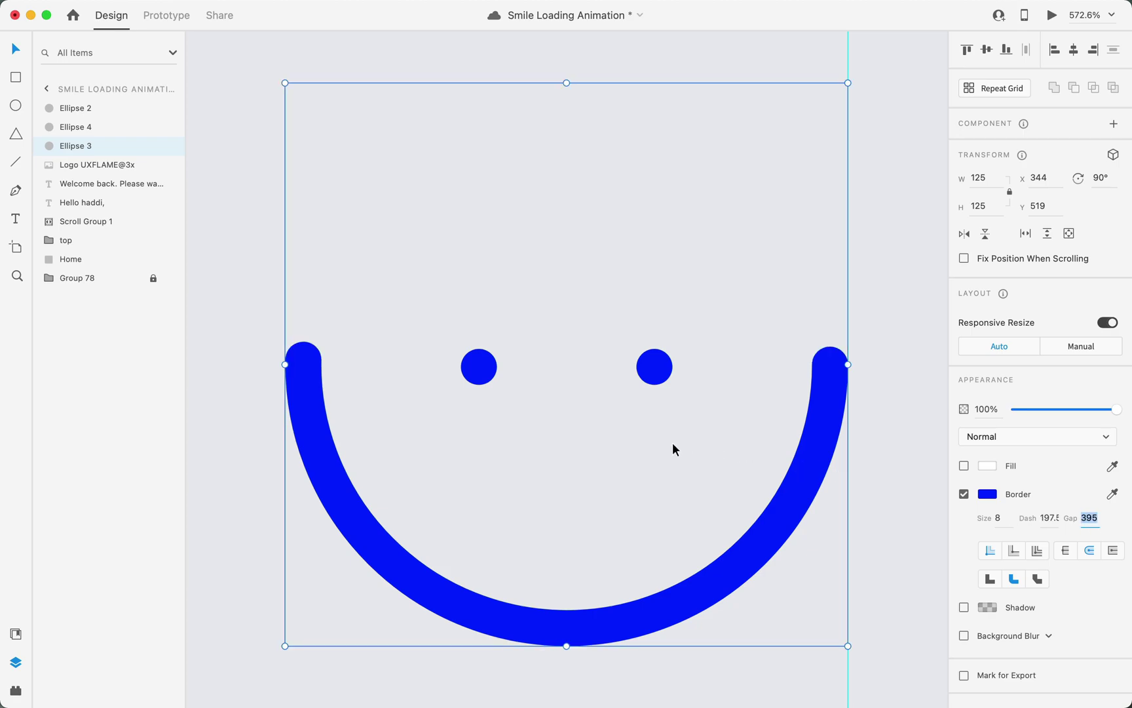
key("super+1")
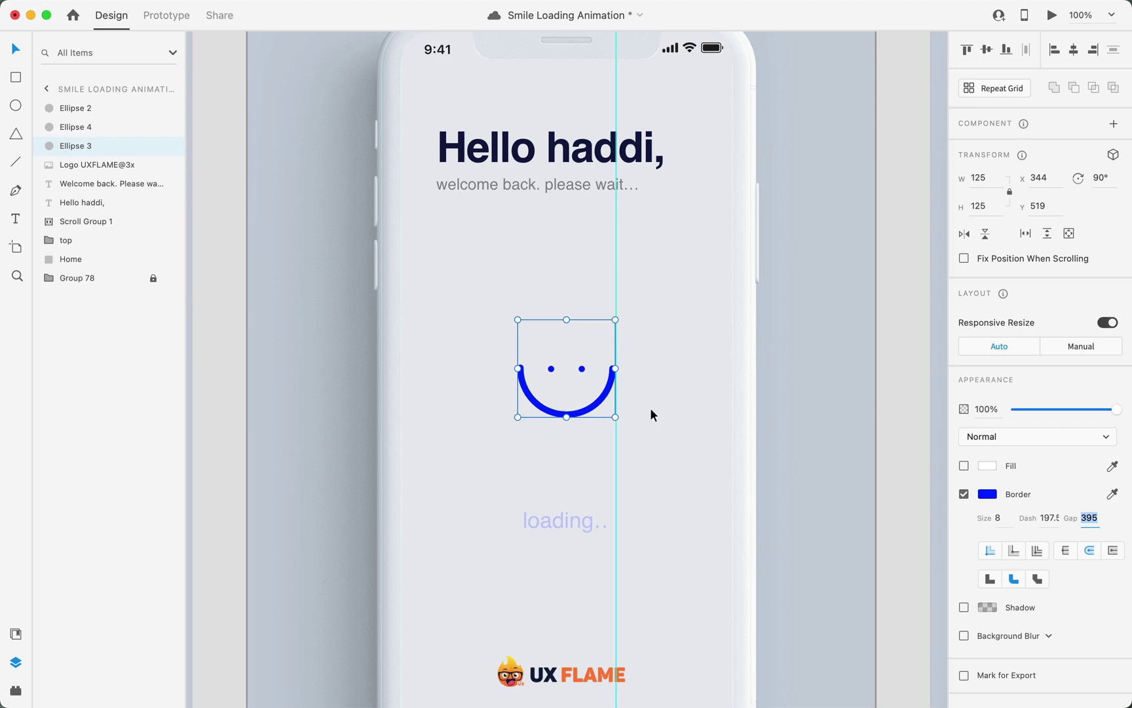
scroll(651, 410, "right", 10)
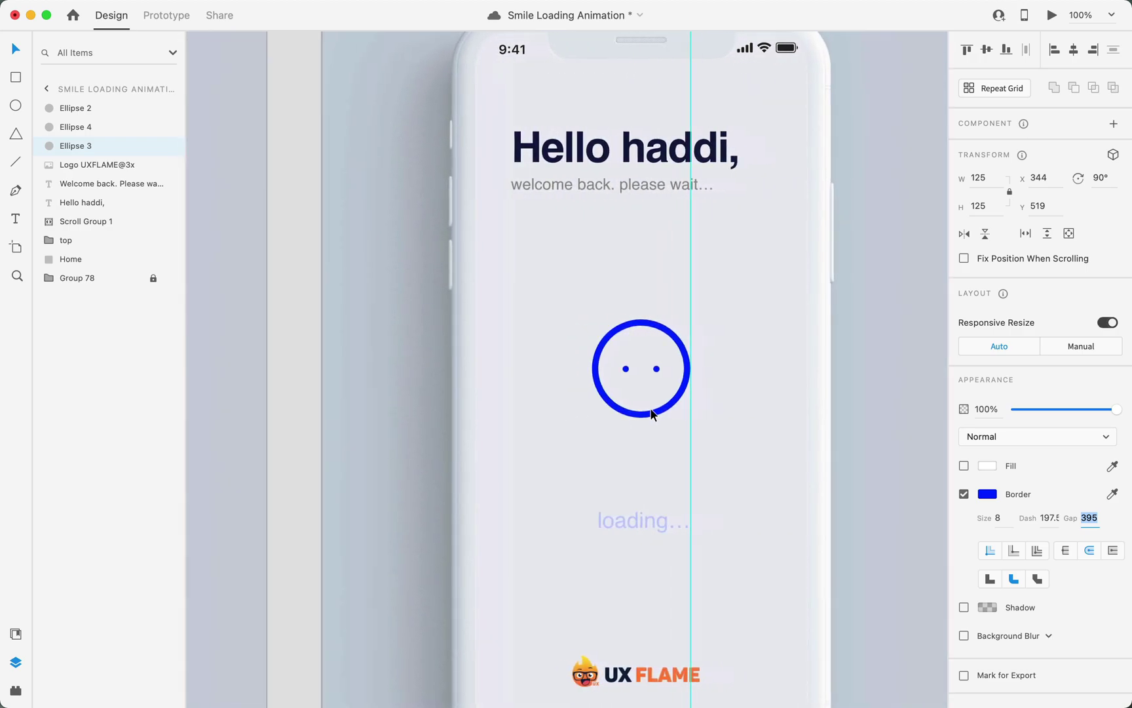
Set the dots screen's ring dash to 0 and rotate it to 270°.
left_click(650, 412)
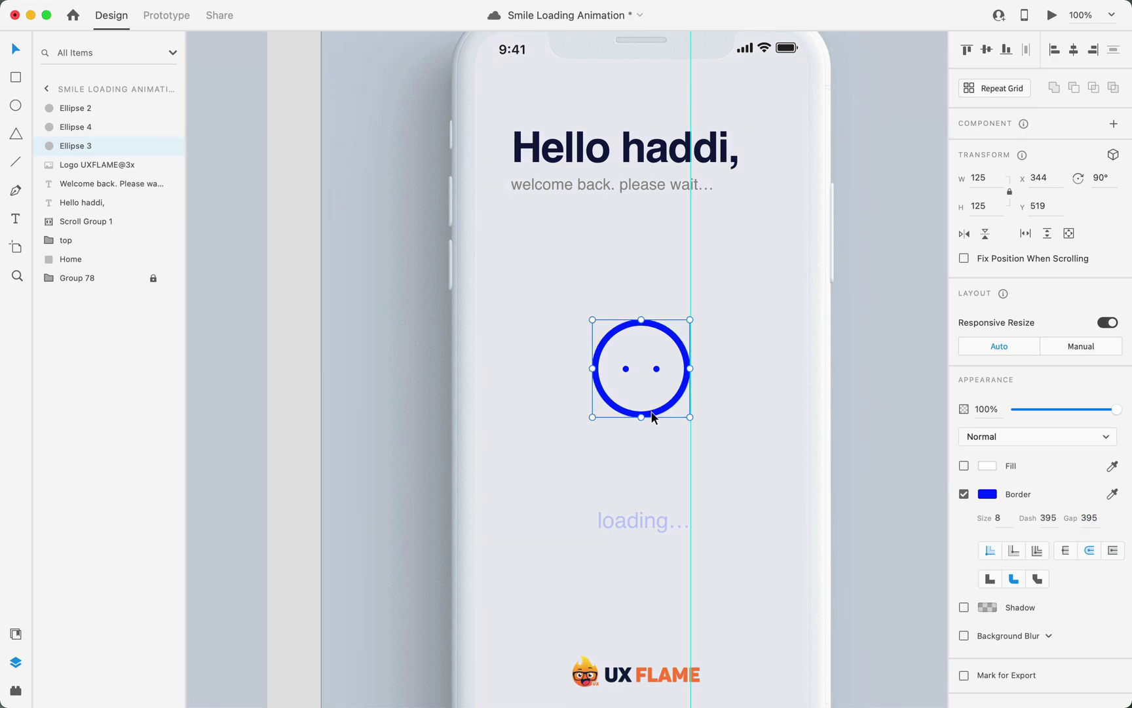
left_click(1055, 519)
type("0")
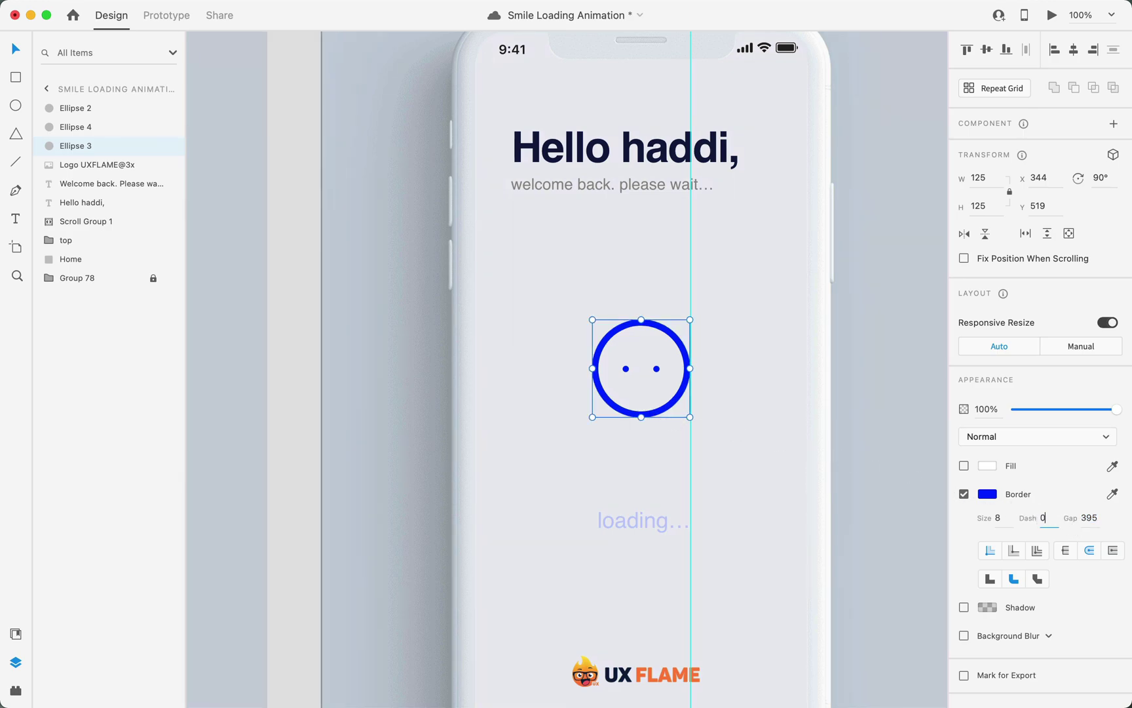
key("Tab")
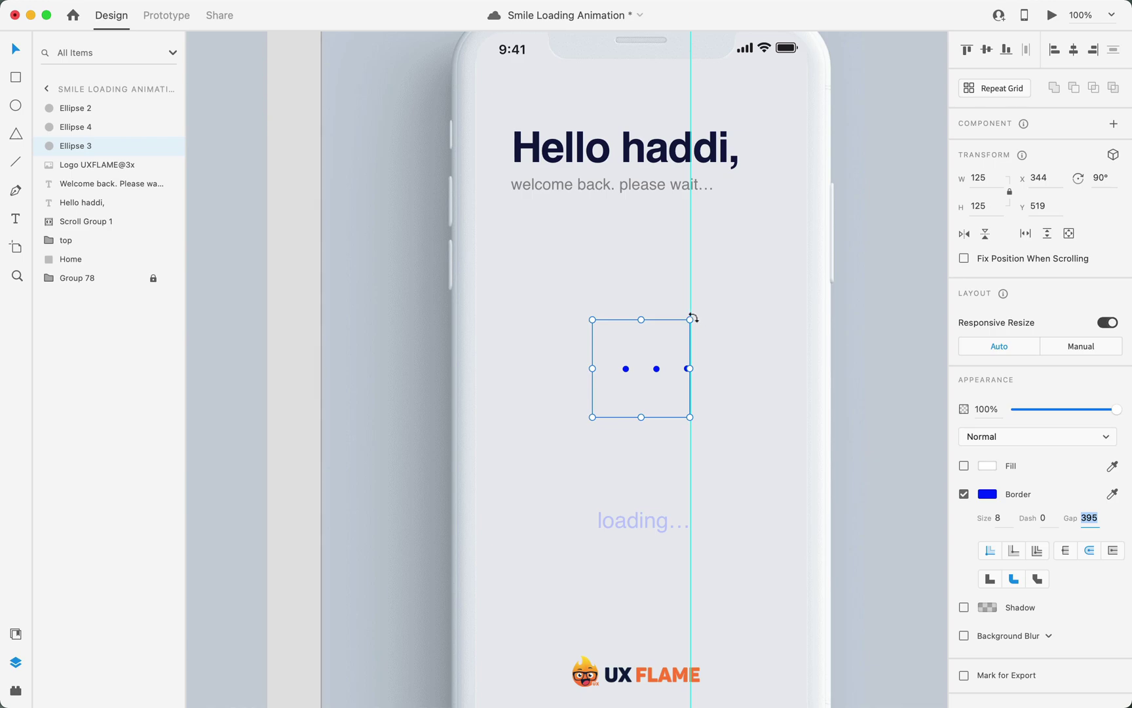
left_click_drag(693, 318, 599, 399)
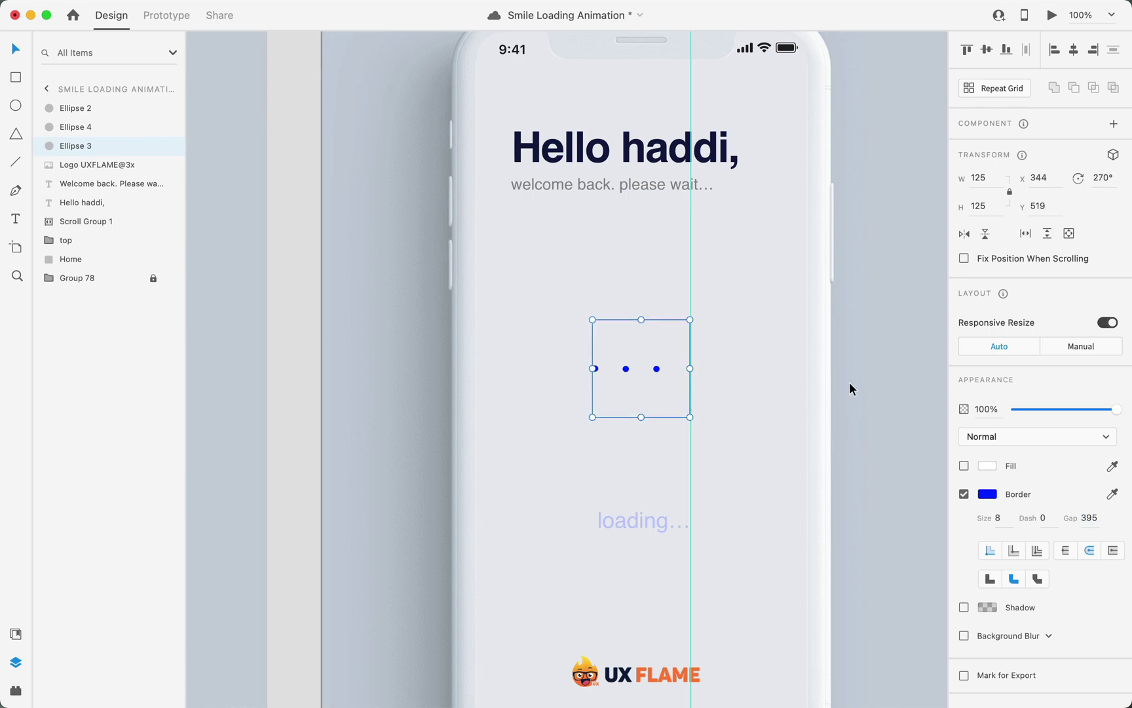
Shift the three blue dots to the right together.
left_click(770, 375)
left_click_drag(566, 329, 668, 386)
key("super+3")
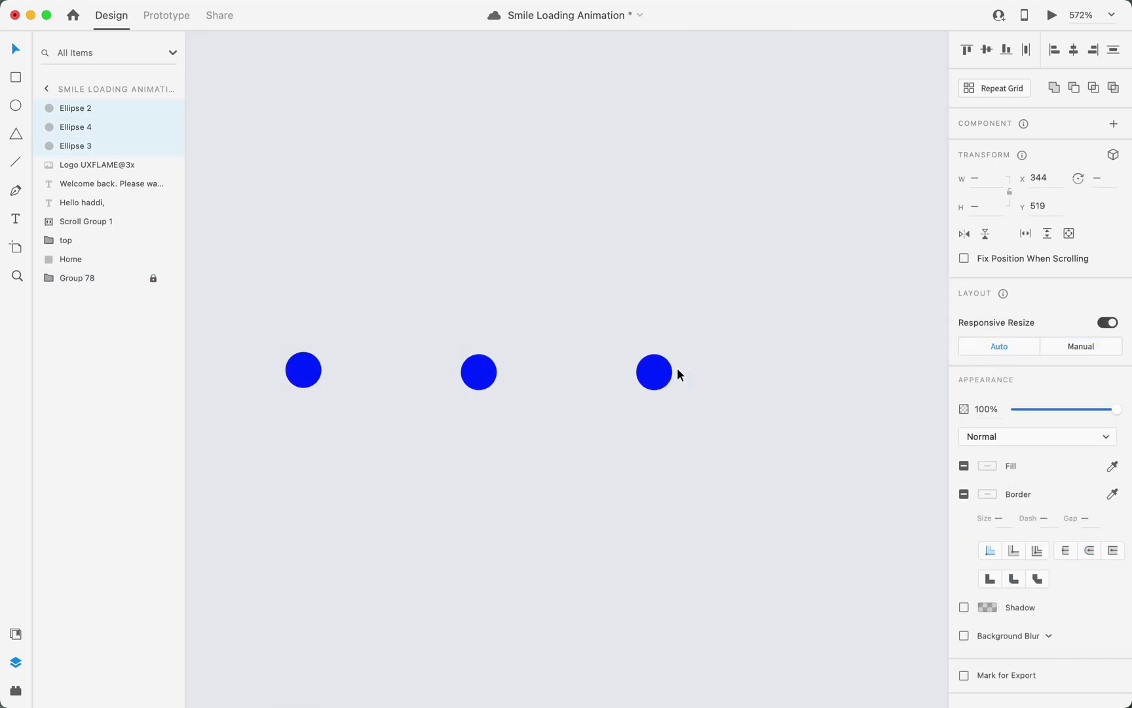
left_click_drag(656, 374, 829, 370)
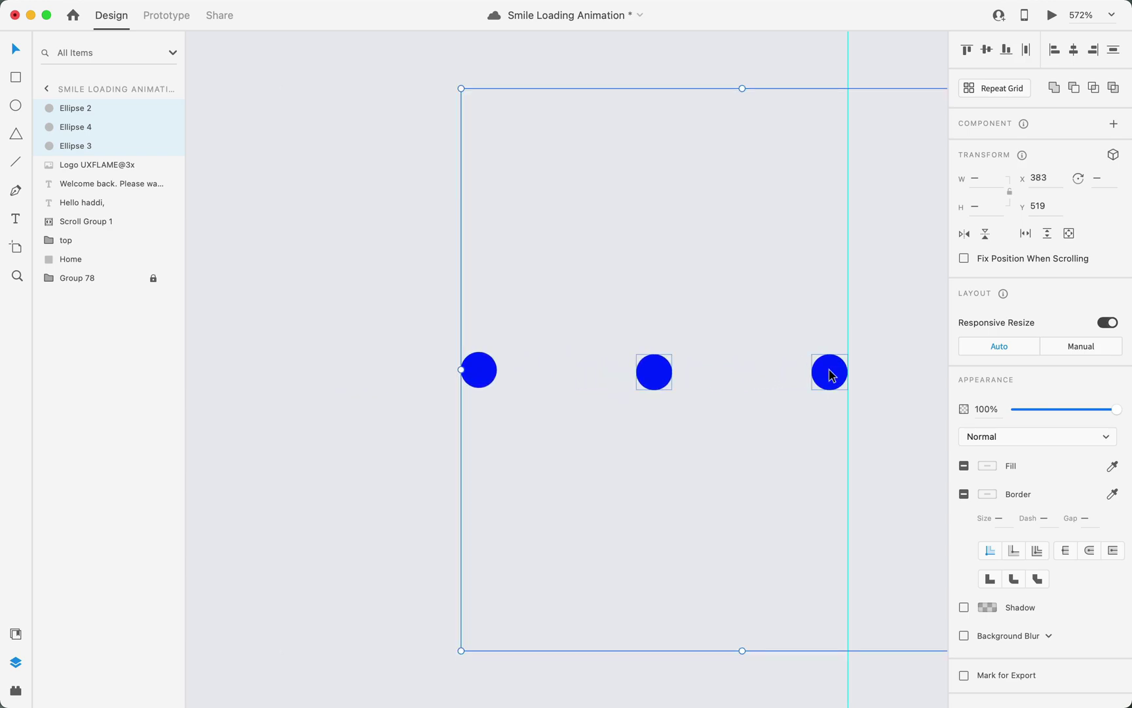
key("super+1")
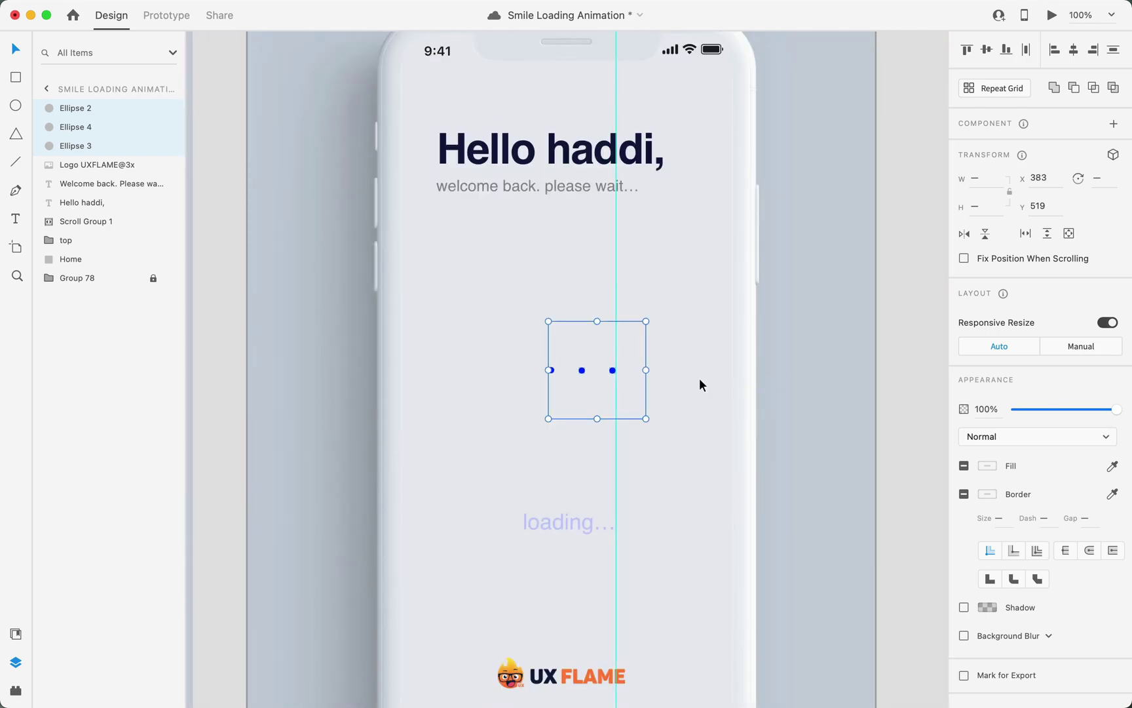
Set the border dash of Smile Loading Animation-0's circle to 0, leaving three dots.
left_click(700, 384)
scroll(700, 385, "down", 5)
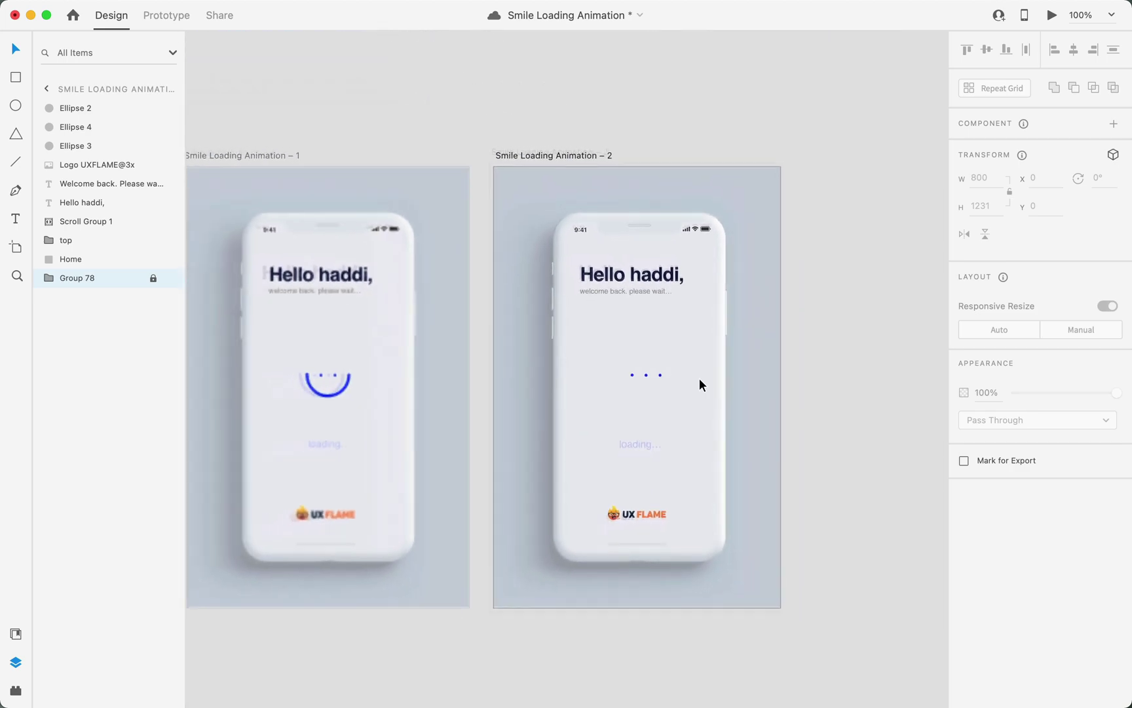
scroll(698, 385, "left", 5)
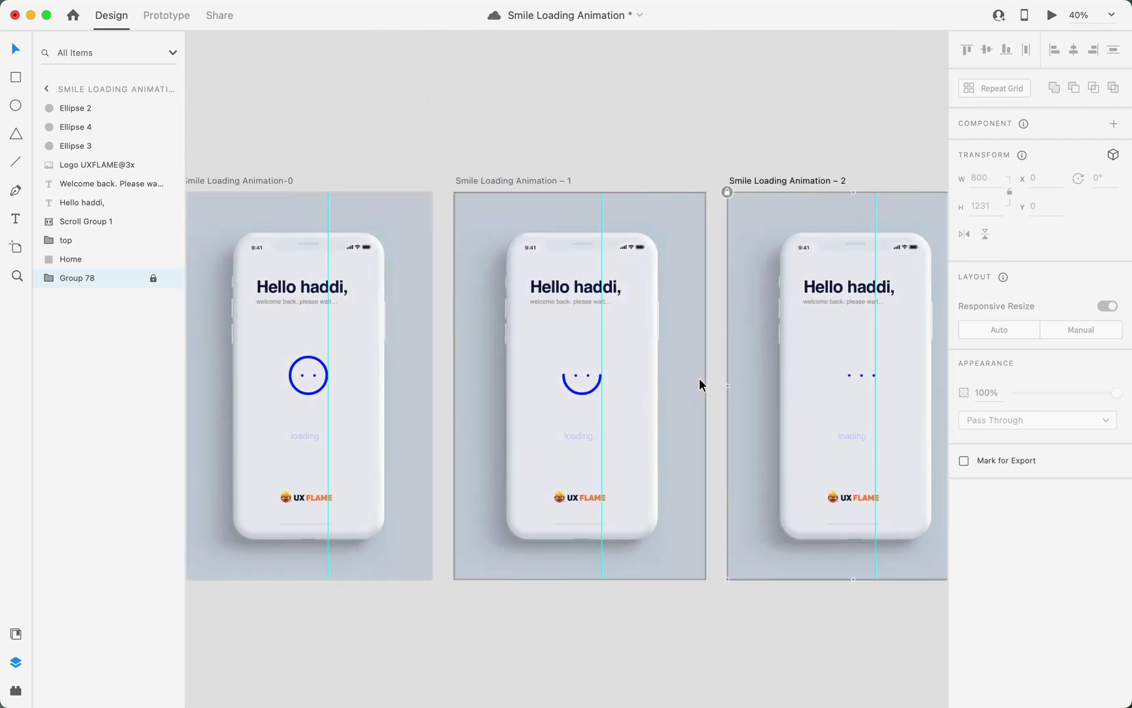
left_click(310, 395)
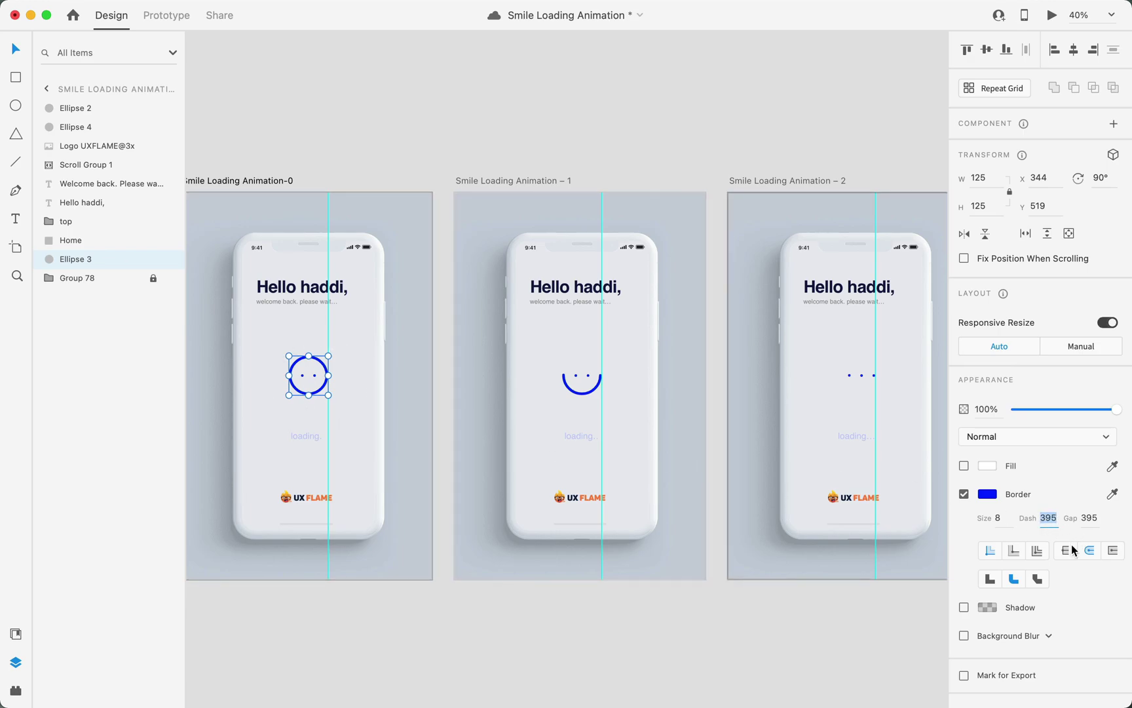
key("Tab")
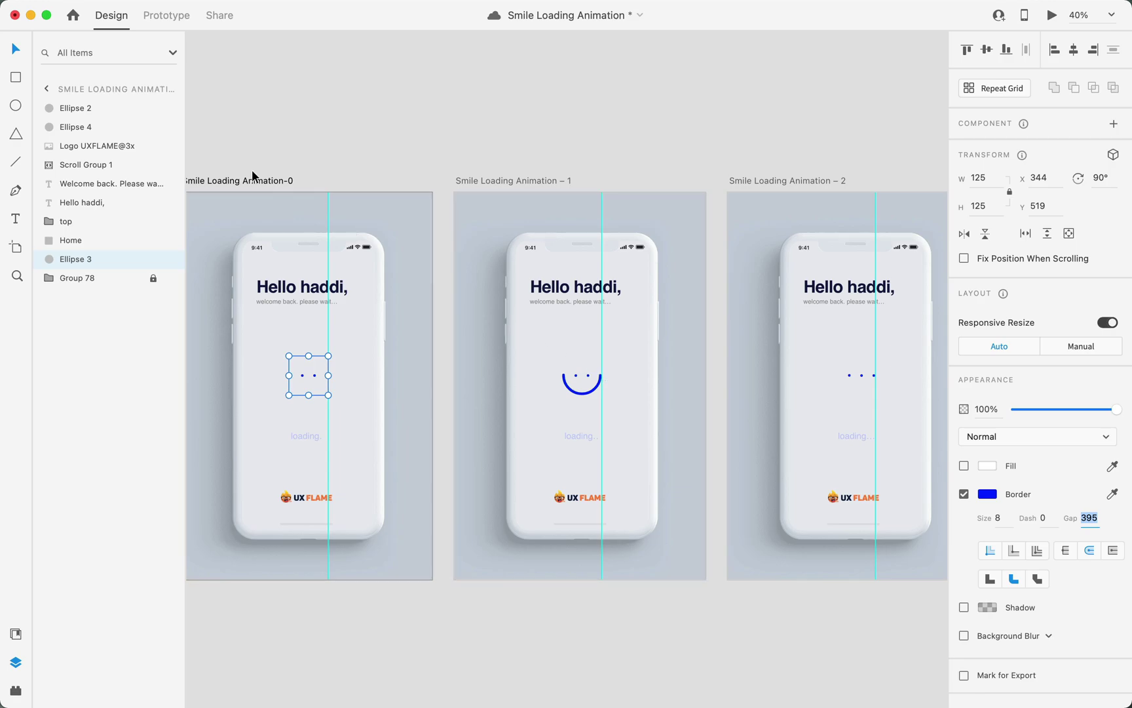
scroll(272, 182, "left", 2)
scroll(272, 181, "down", 2)
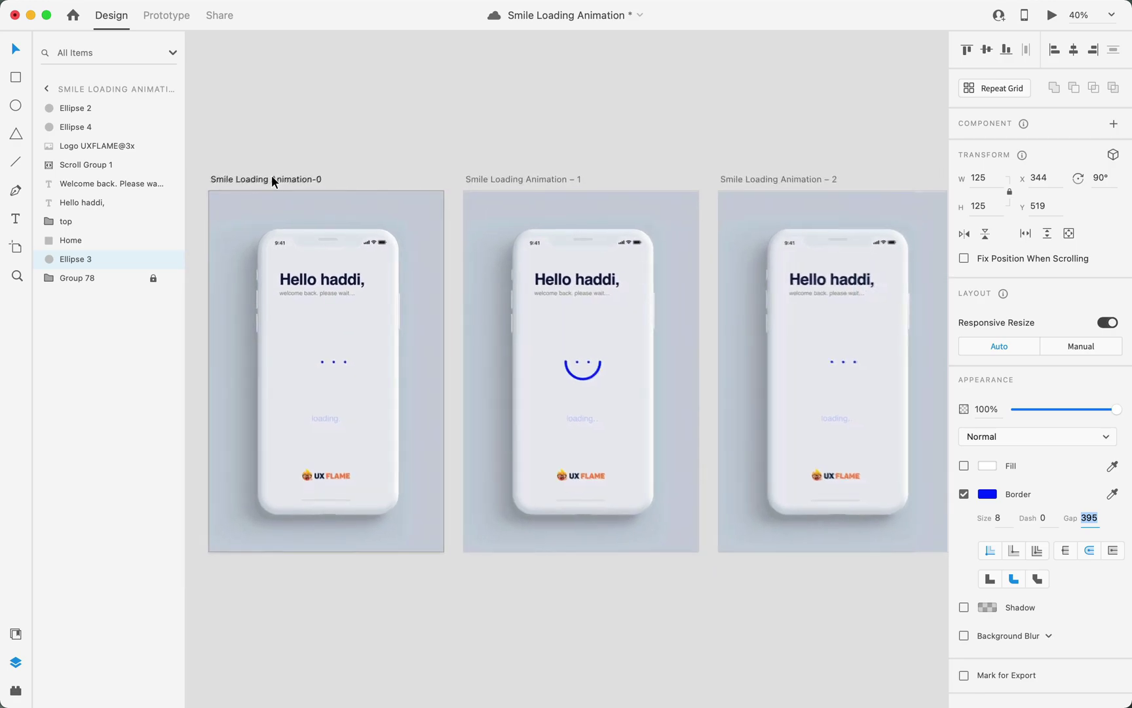
left_click(272, 177)
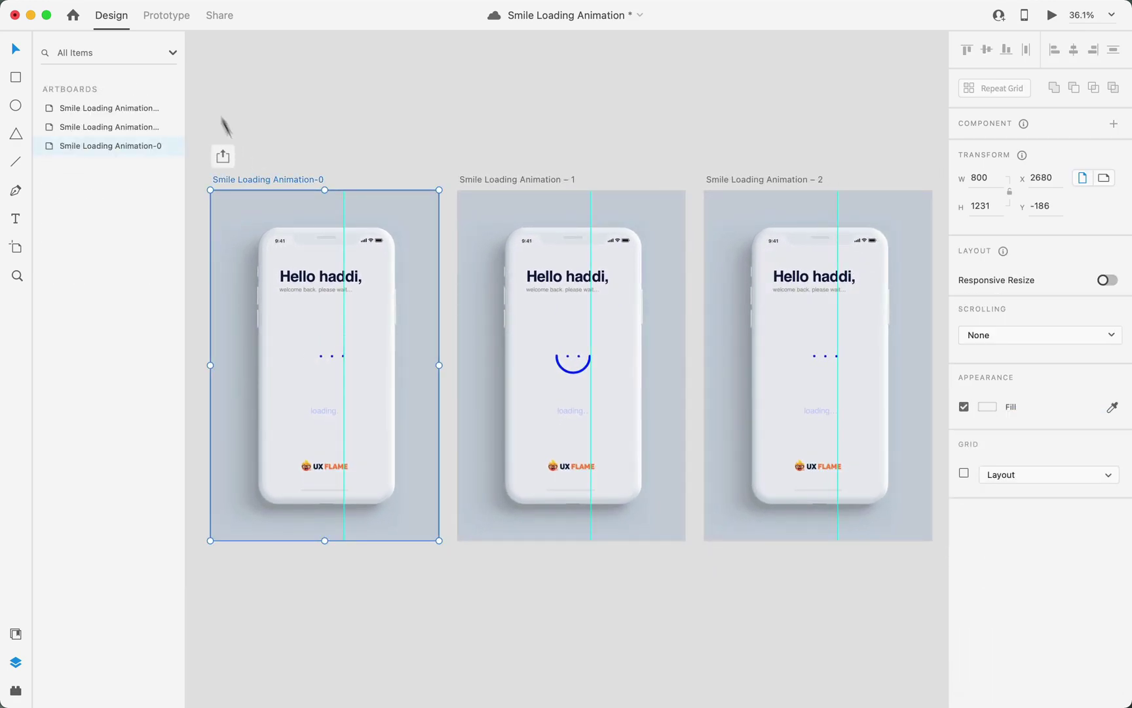
Link artboard 0 to artboard 1 with a Time-triggered Auto-Animate, Ease In-Out, 0.6 s.
left_click(159, 21)
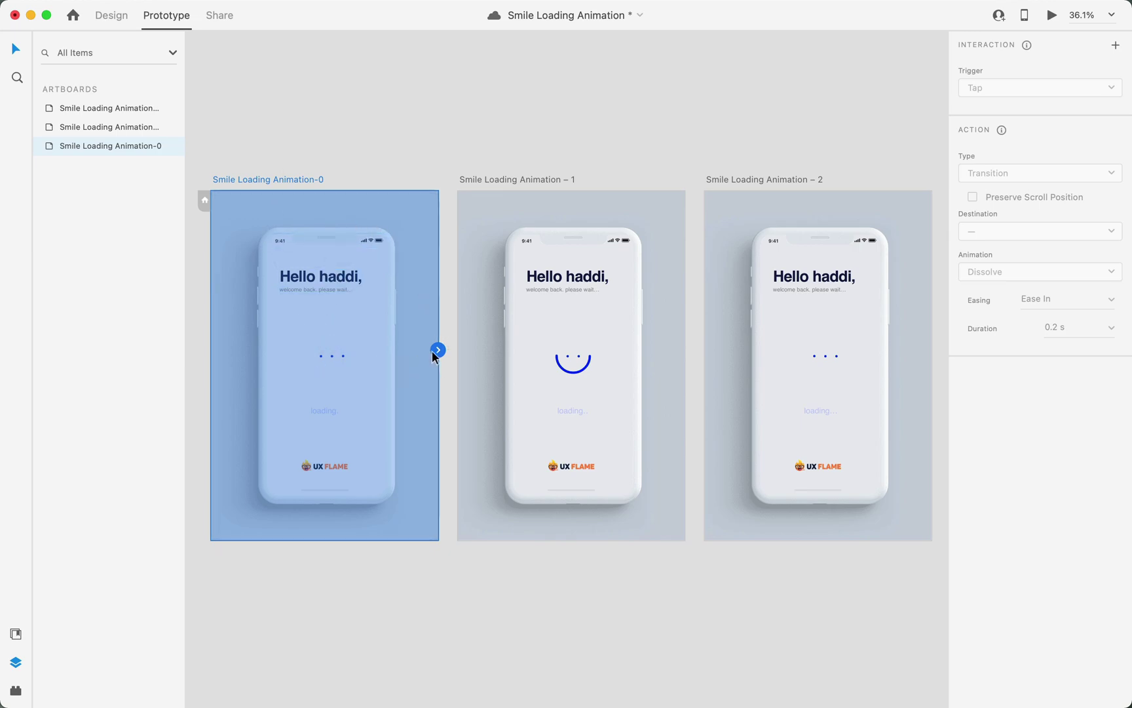
left_click_drag(438, 350, 532, 325)
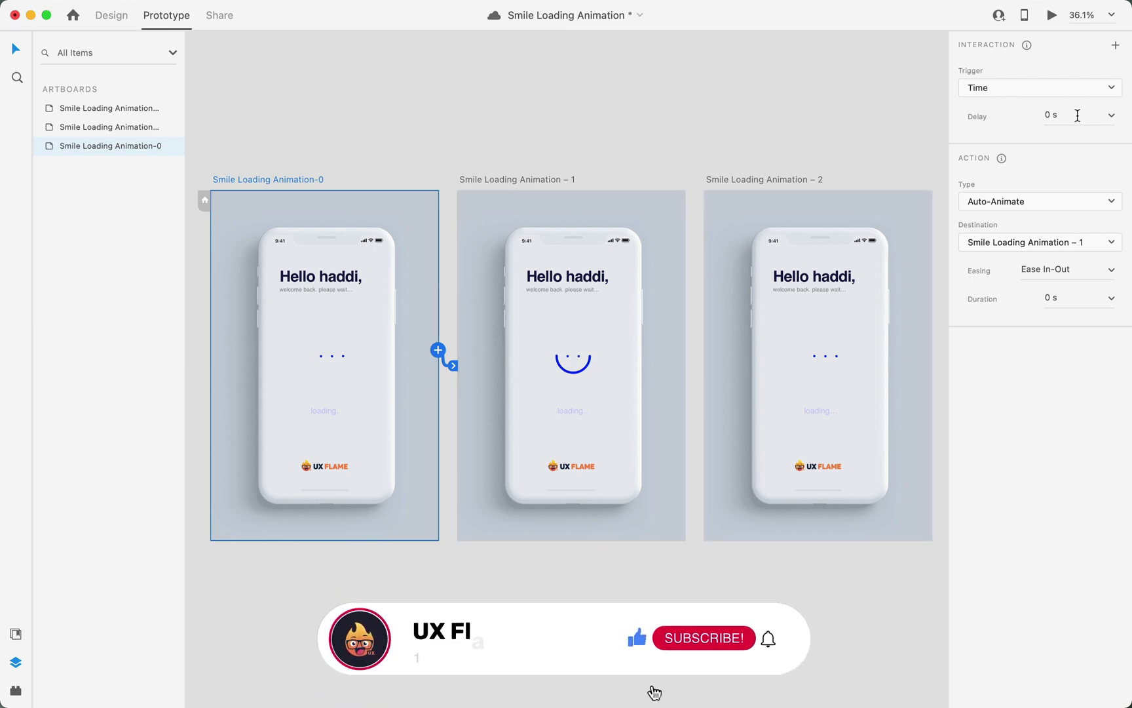
left_click(988, 197)
left_click(989, 203)
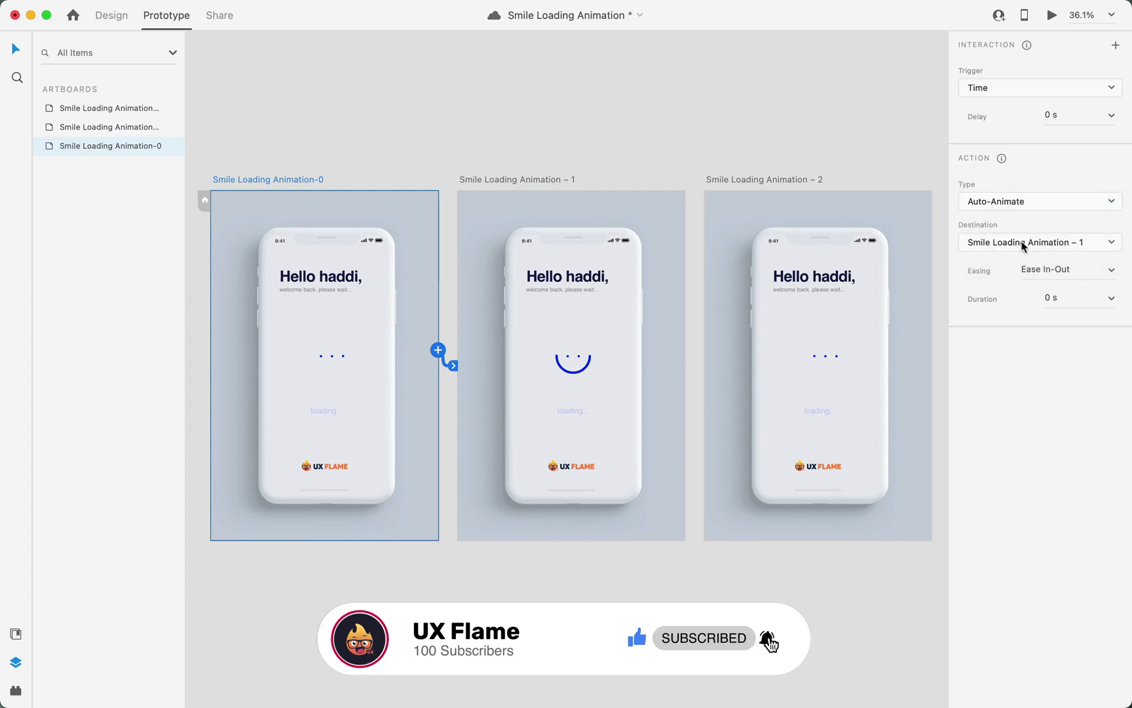
left_click(1110, 270)
left_click(1060, 329)
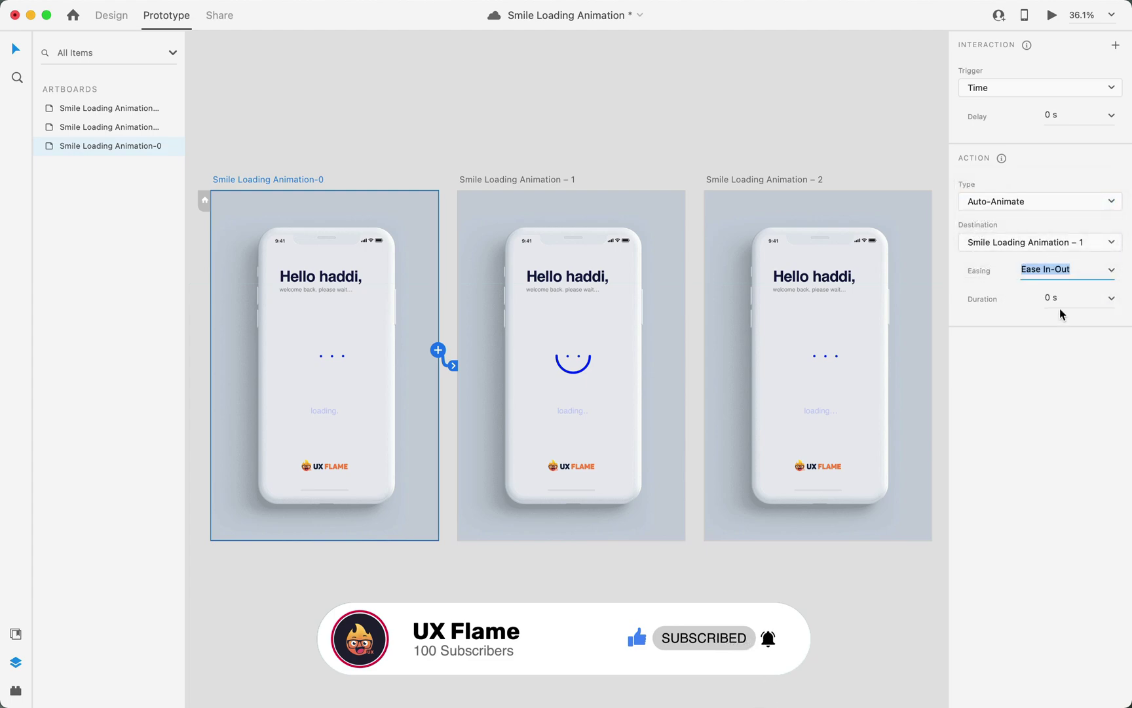
left_click(1110, 298)
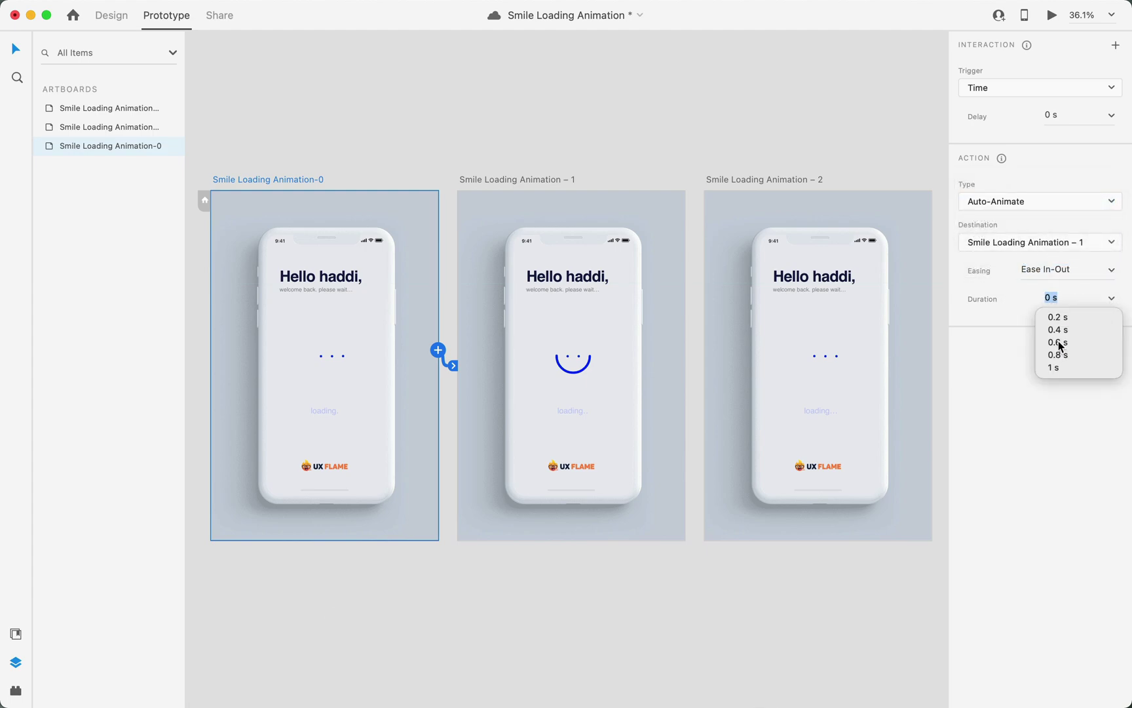
left_click(1059, 342)
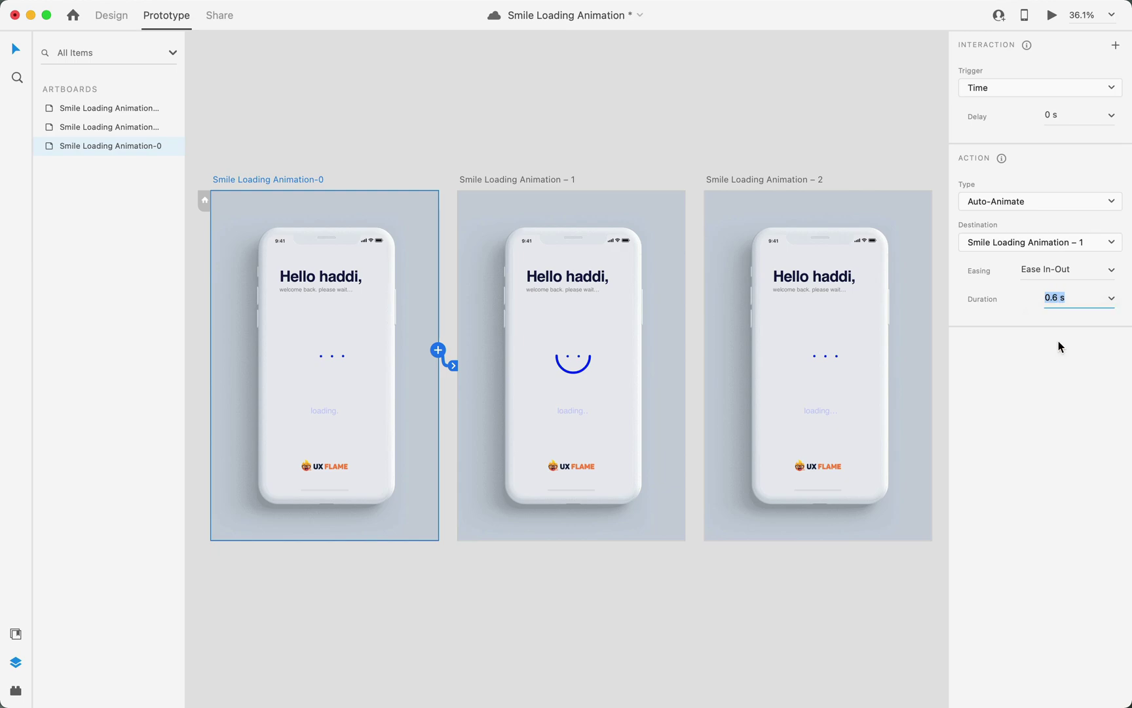
left_click(489, 177)
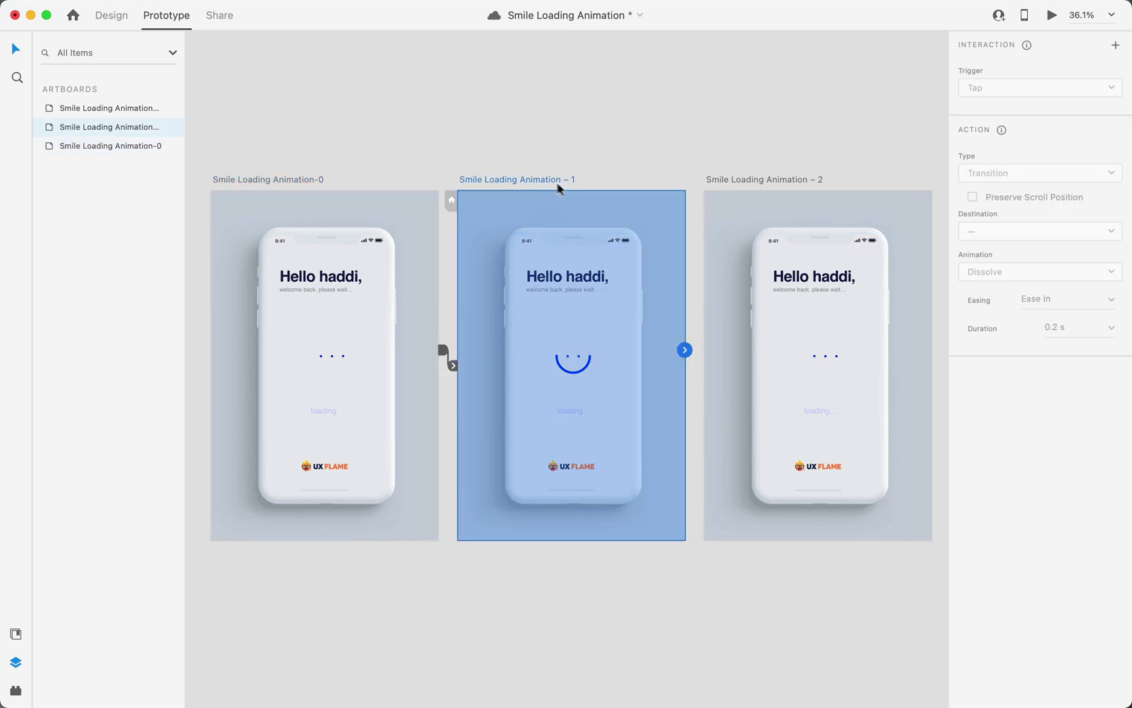
Wire artboard 1 to artboard 2, and artboard 2 back to artboard 0 with 0 s duration.
left_click_drag(685, 350, 905, 390)
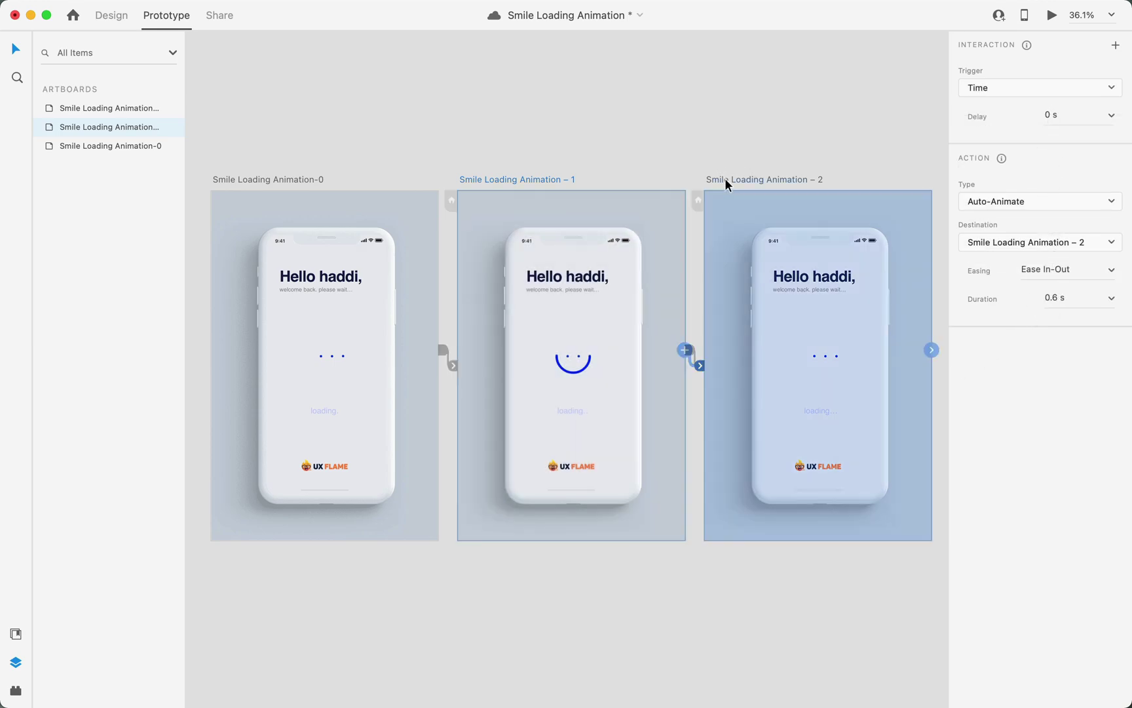
left_click(725, 178)
left_click_drag(931, 351, 420, 391)
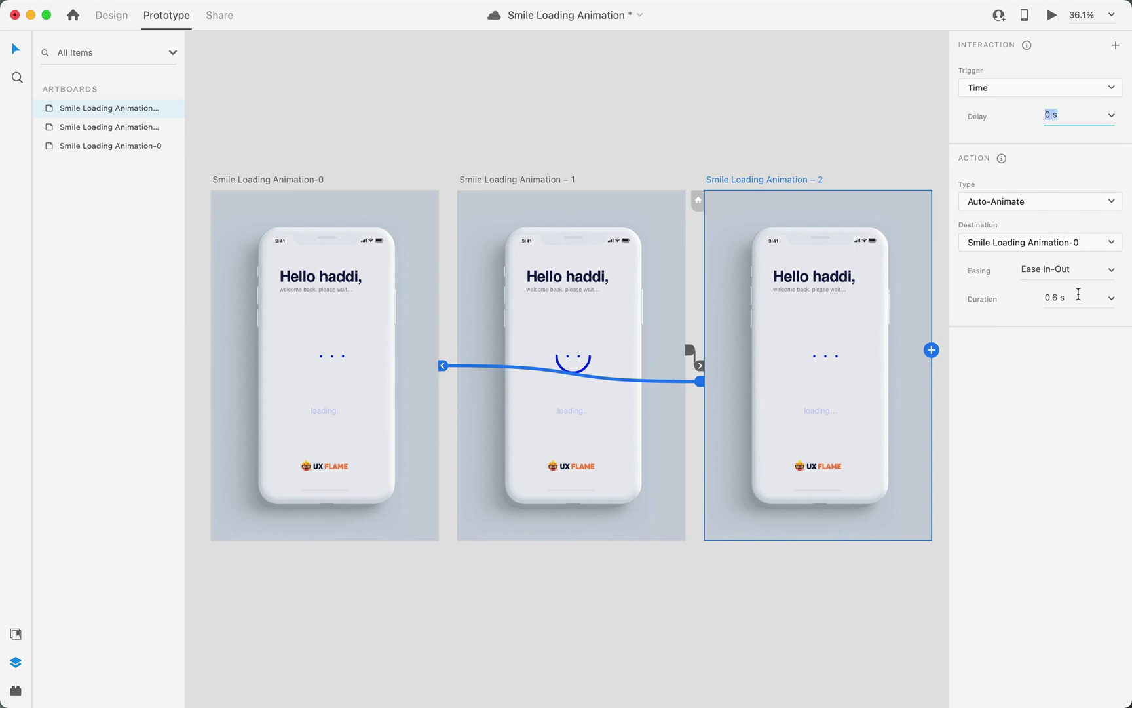
left_click_drag(1078, 294, 1038, 300)
type("00")
key("Tab")
left_click(272, 177)
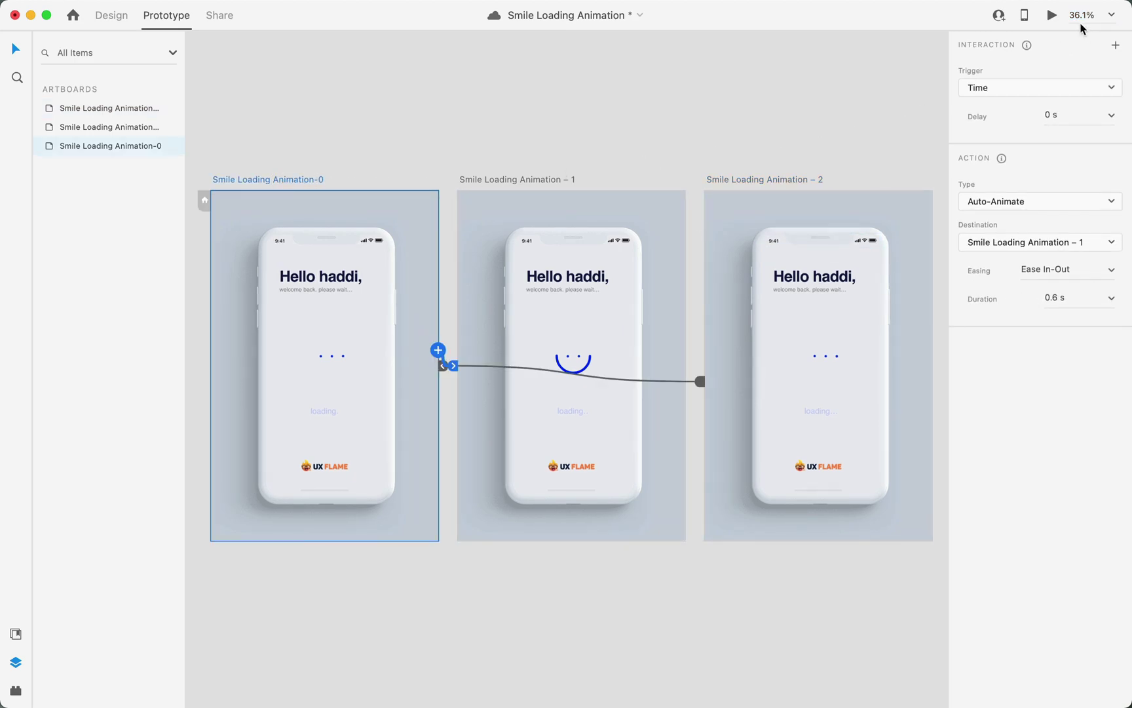
Launch the desktop preview to play the looping smile loading animation.
left_click(1053, 15)
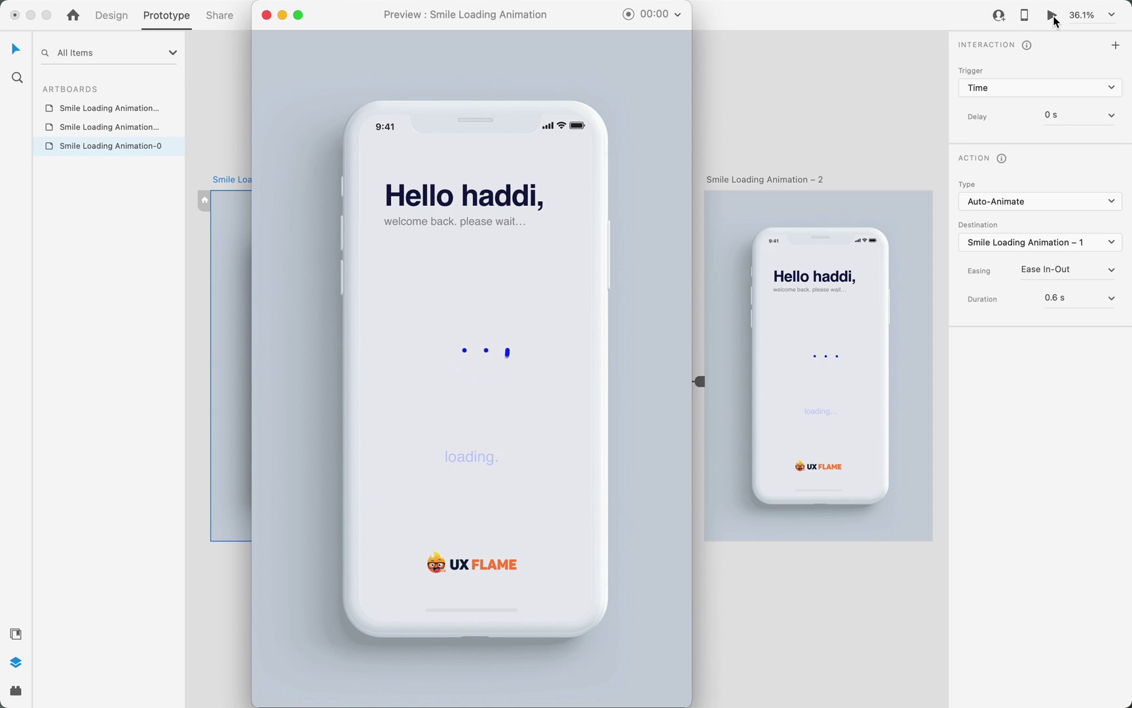